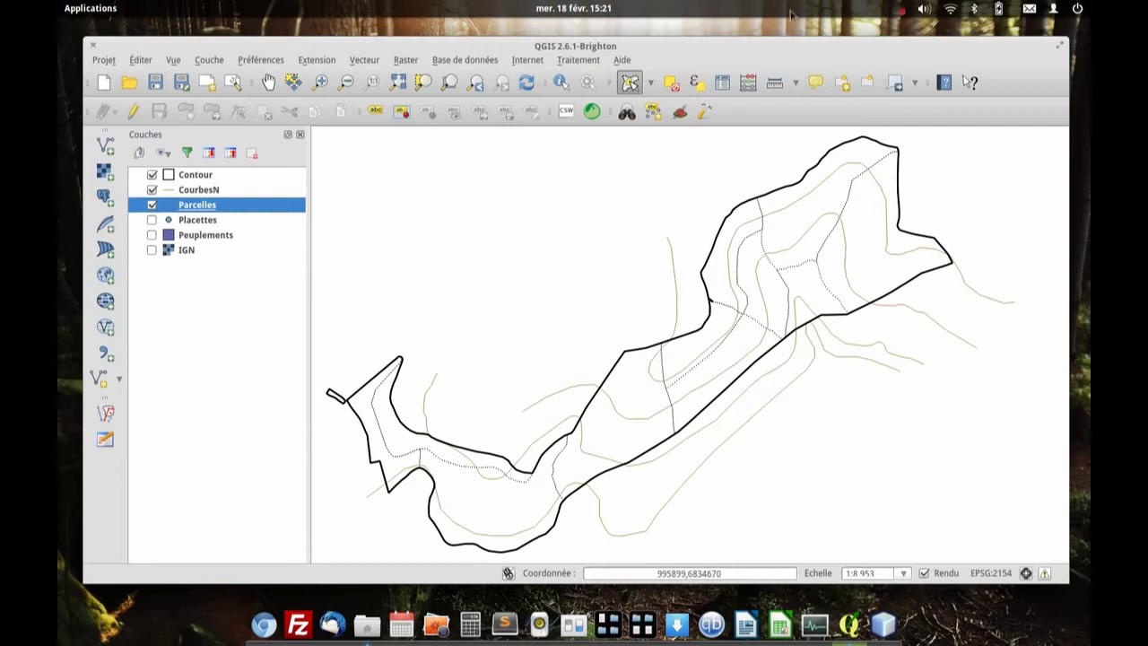
# Step: Open the Parcelles attribute table and select individual records one by one to locate their parcels on the map
pyautogui.click(722, 82)
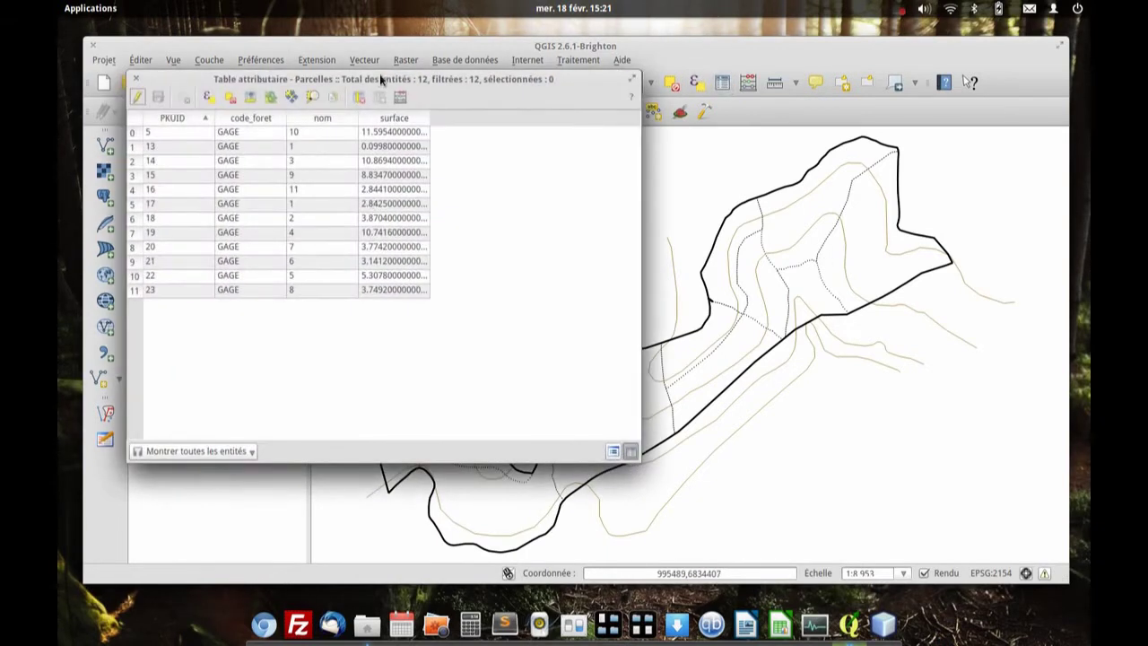
pyautogui.click(134, 162)
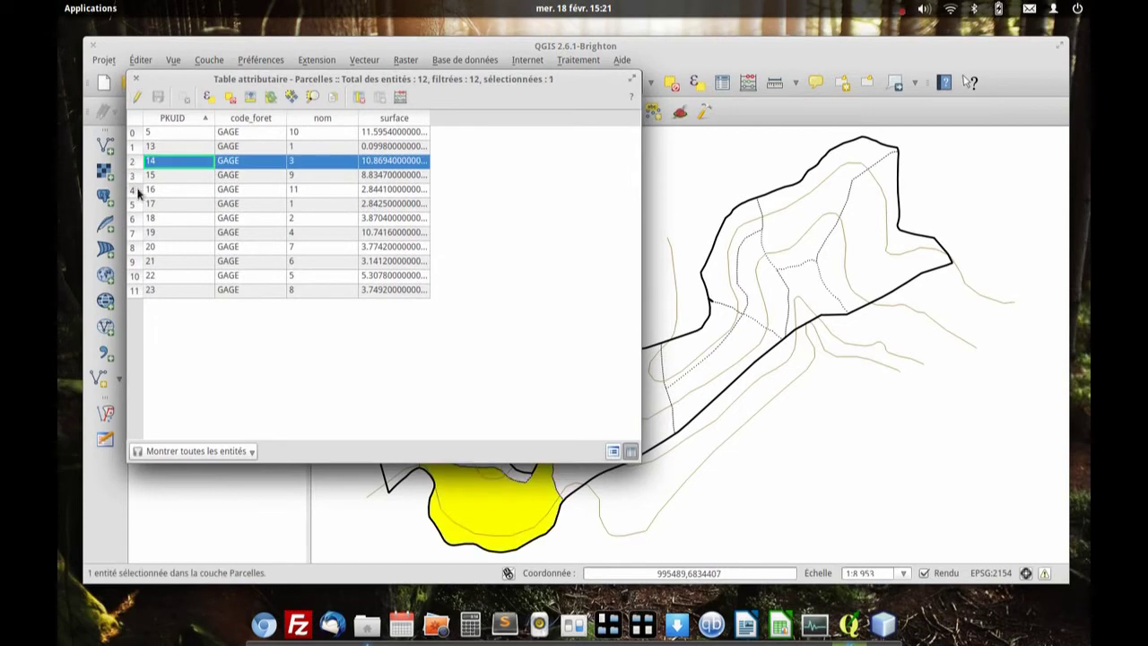
pyautogui.click(134, 189)
pyautogui.click(133, 219)
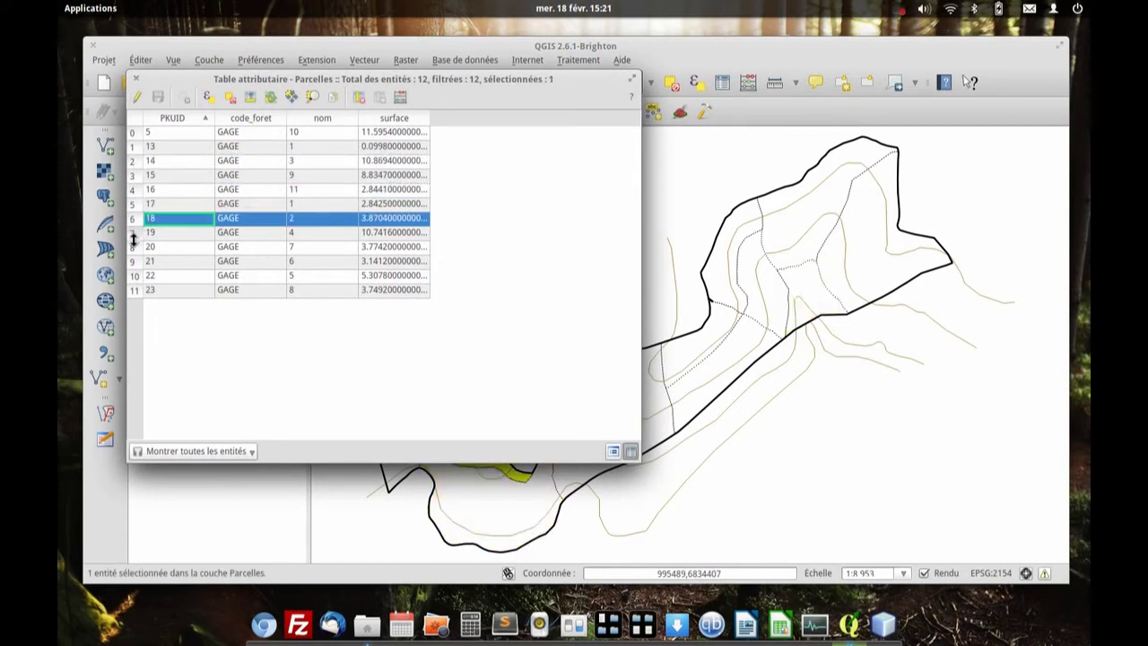
pyautogui.click(134, 246)
pyautogui.click(133, 261)
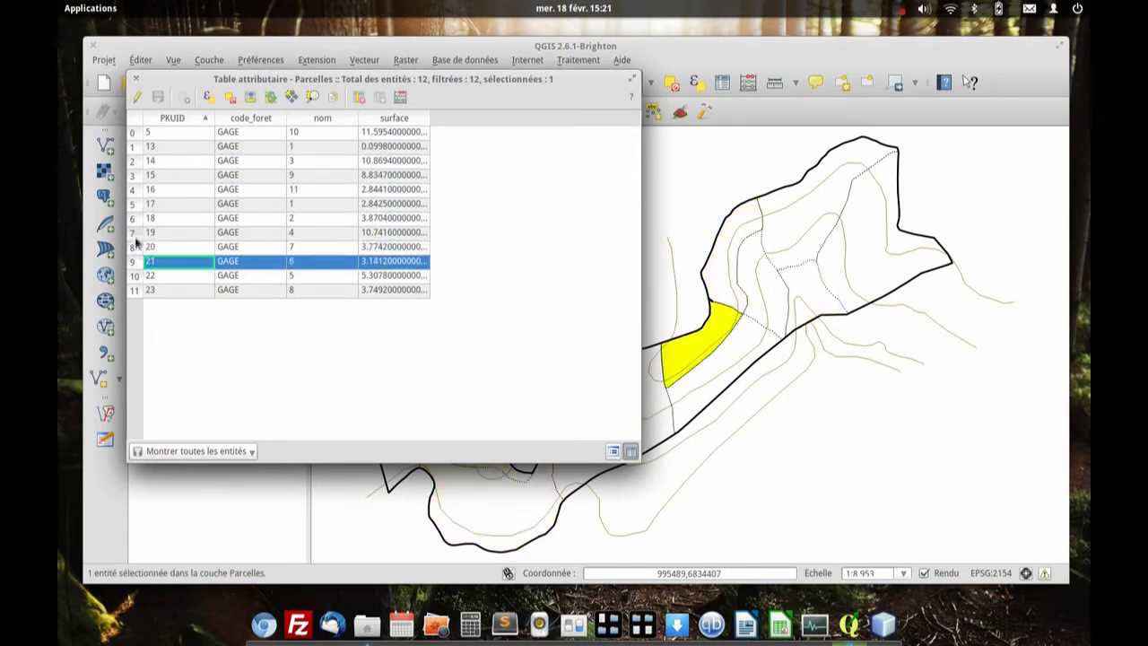
pyautogui.click(135, 233)
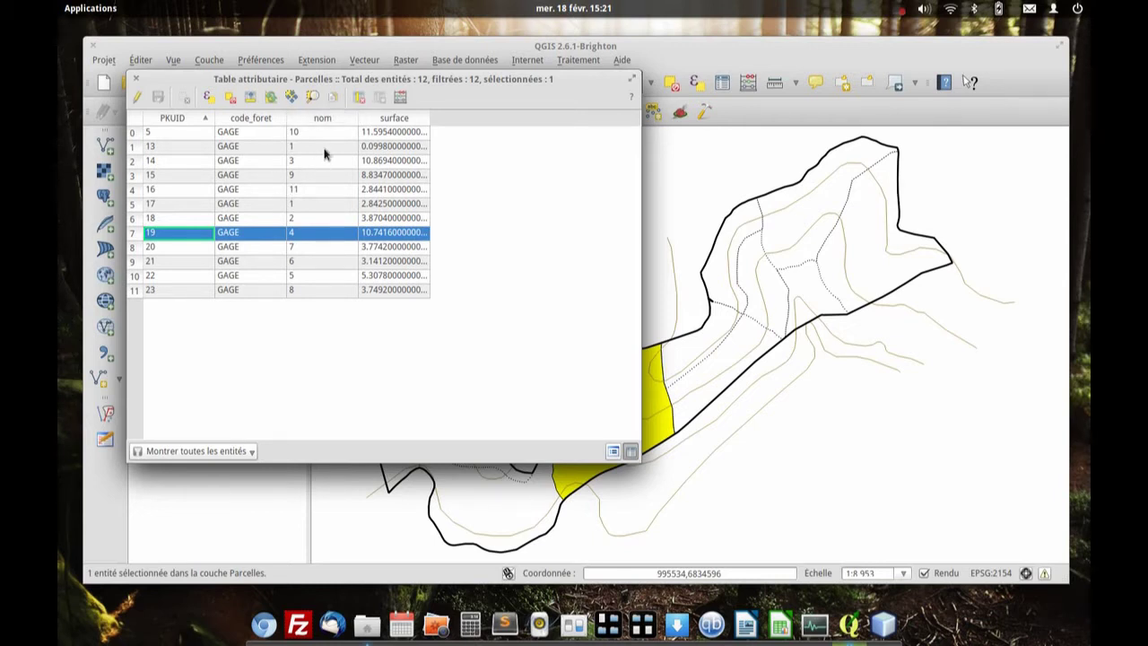
# Step: Enable editing on the Parcelles layer and clear the current feature selection
pyautogui.click(137, 96)
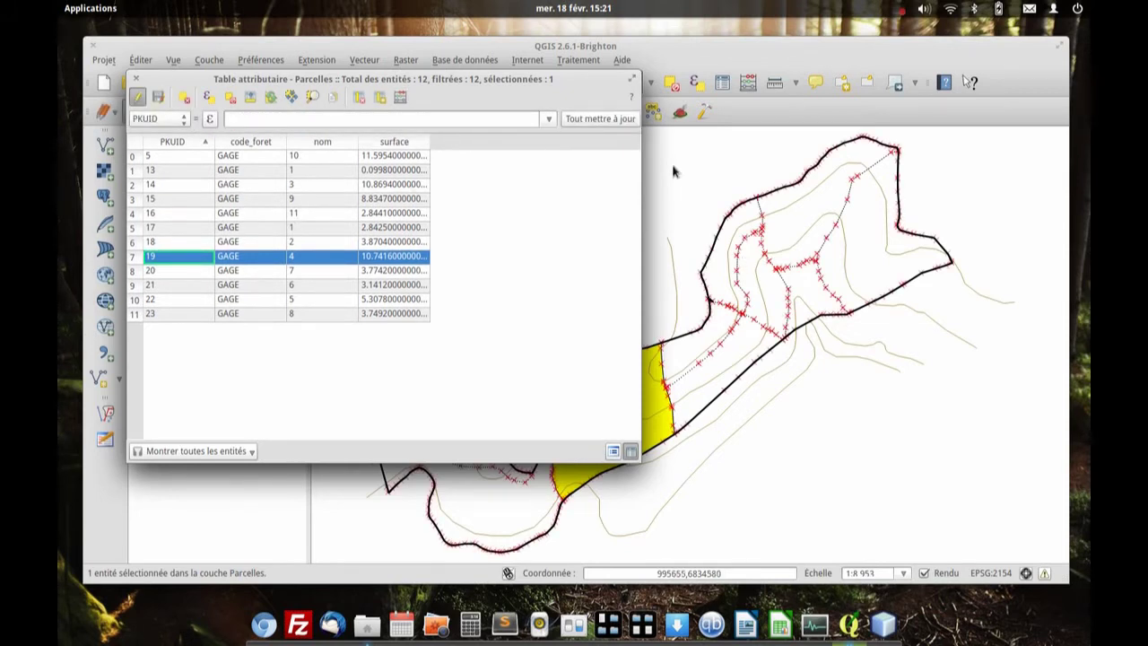
pyautogui.click(682, 190)
pyautogui.press('super+w')
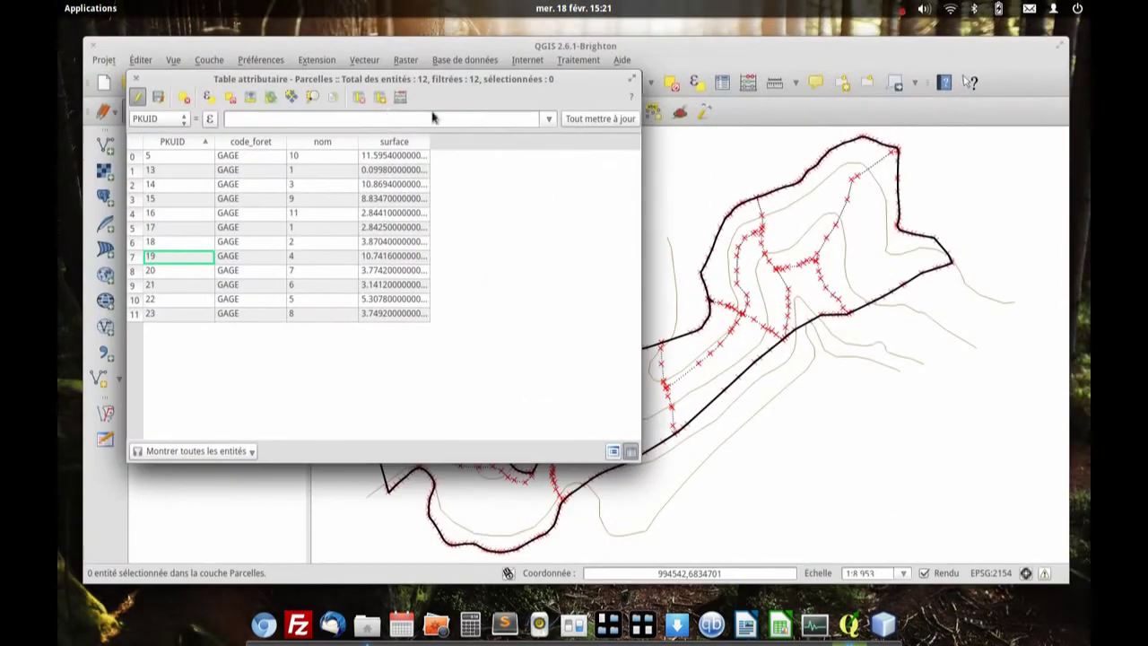
# Step: Update the existing surface field of all parcels with the field calculator expression 2+5
pyautogui.click(400, 96)
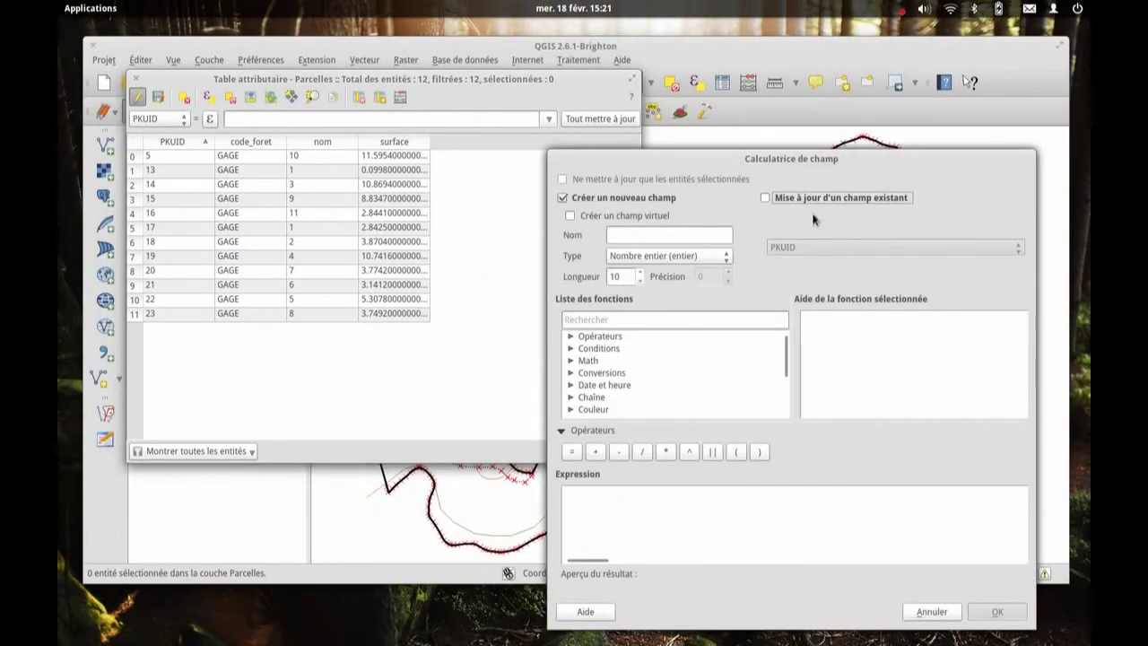
pyautogui.click(814, 199)
pyautogui.click(747, 513)
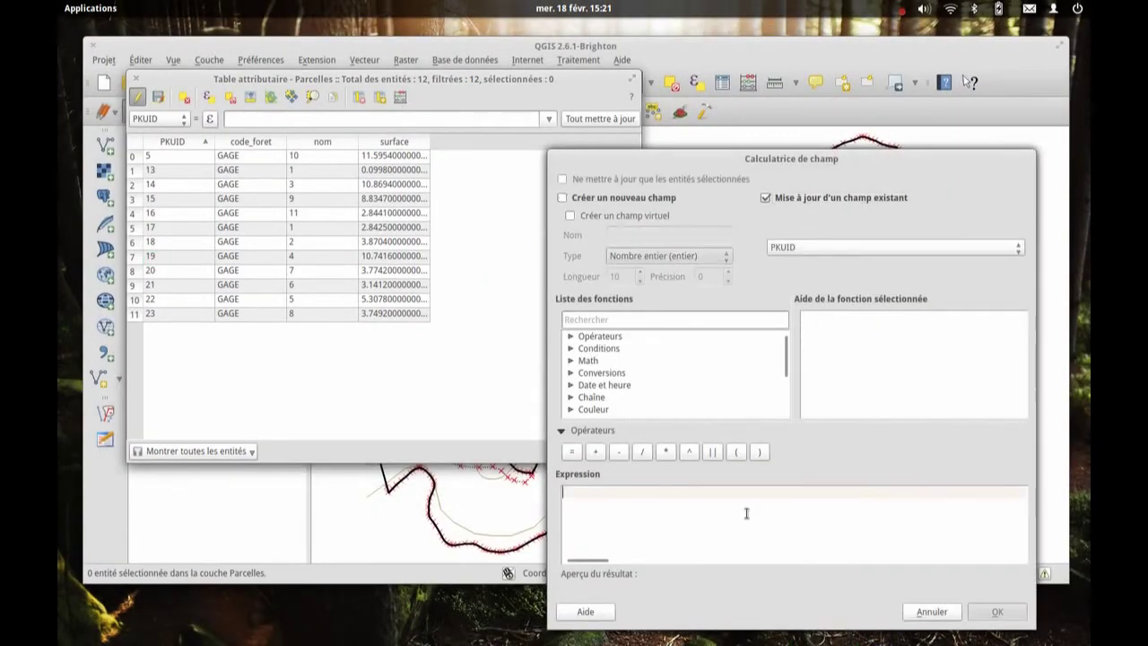
pyautogui.click(858, 258)
pyautogui.click(834, 290)
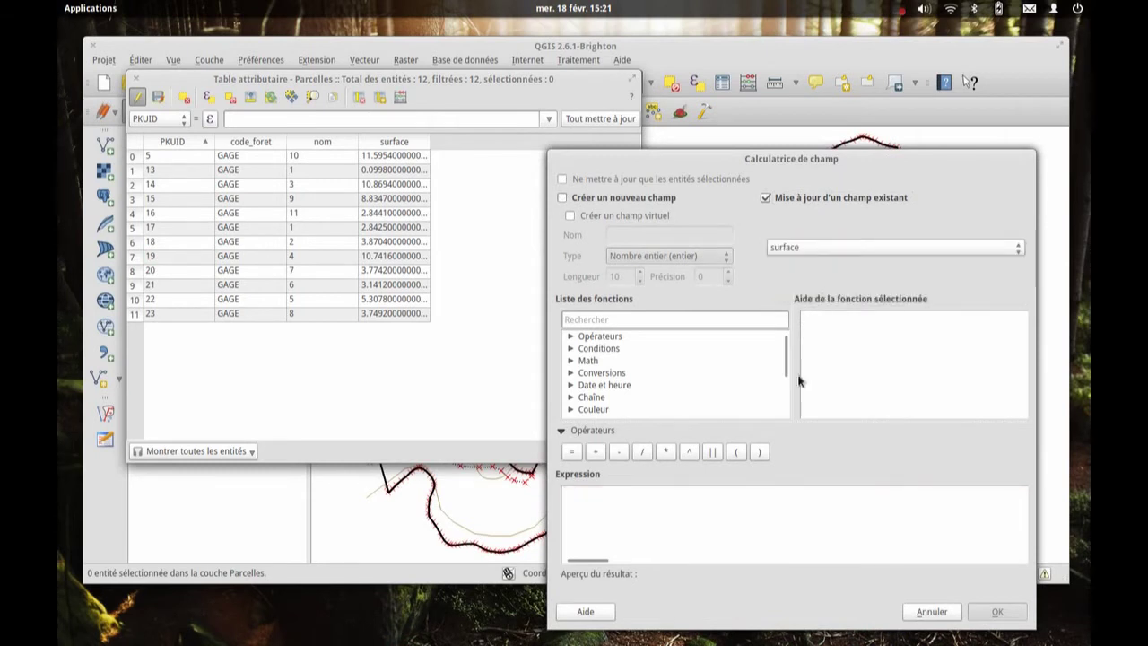
pyautogui.write('2+5')
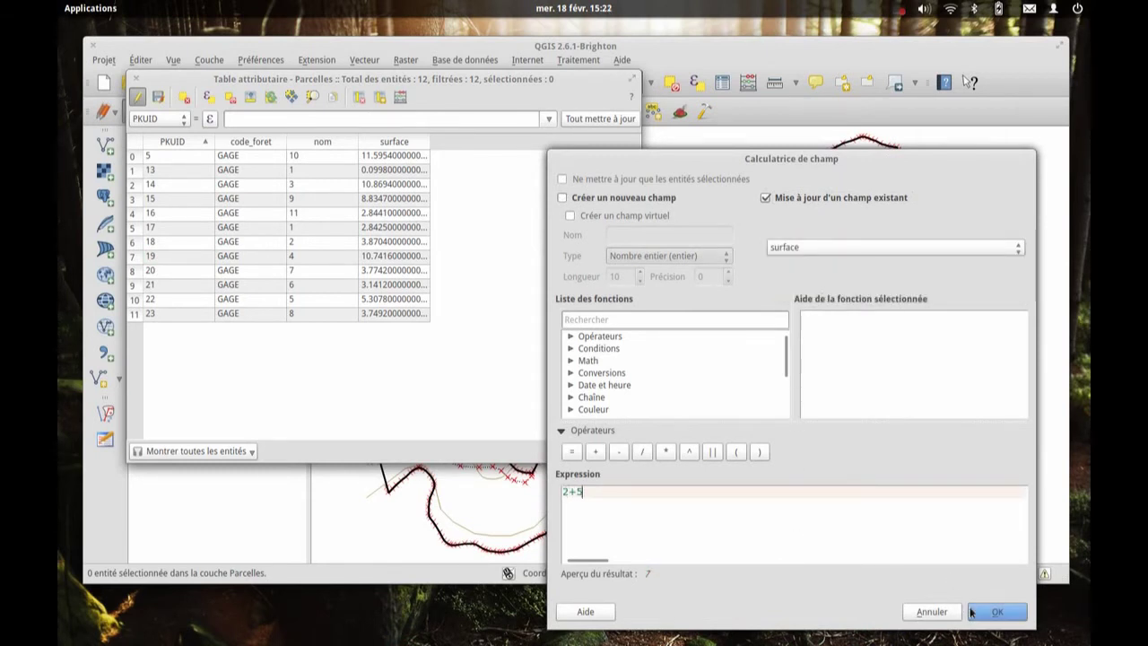
pyautogui.click(973, 612)
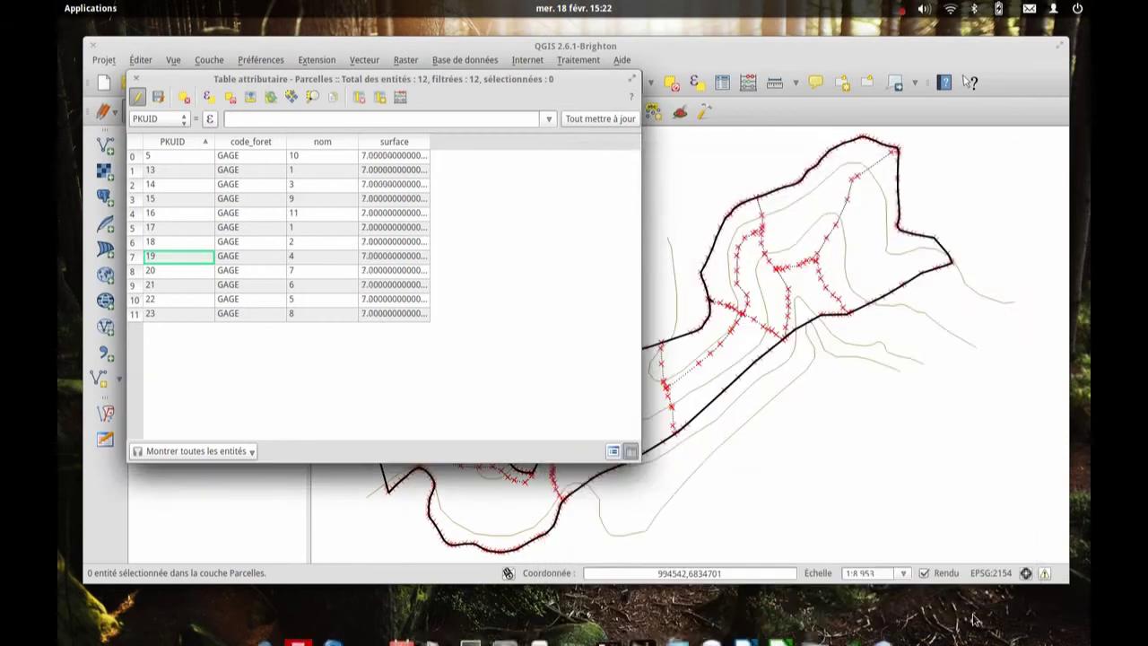
# Step: Set the field calculator to update the existing surface field and expand its Géométrie functions
pyautogui.click(397, 104)
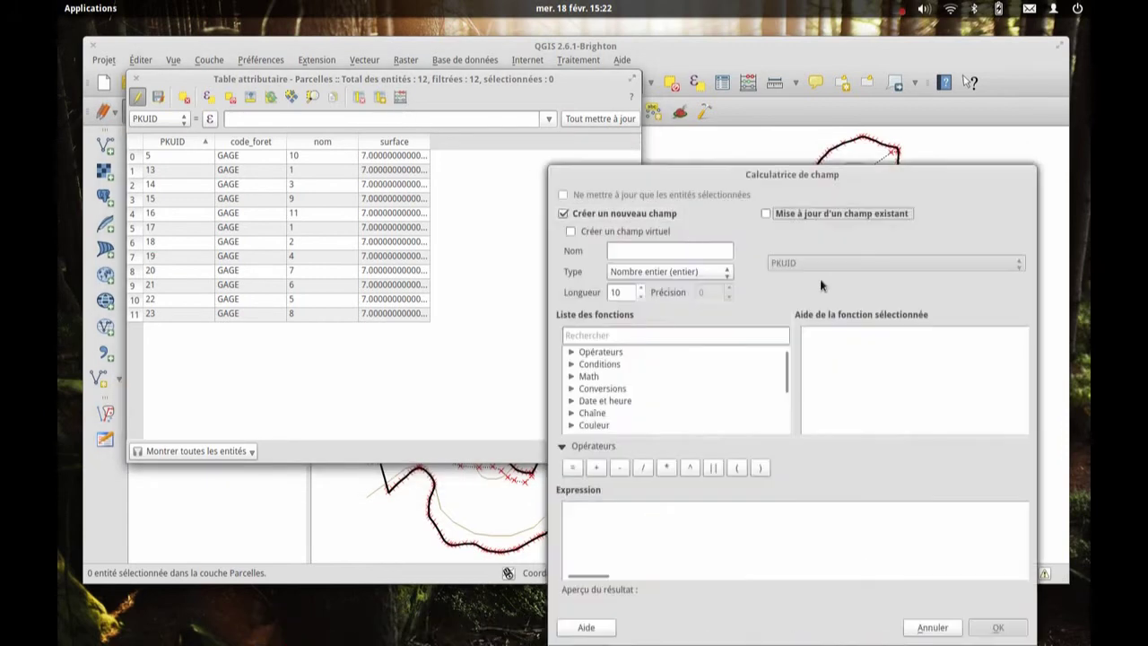
pyautogui.click(786, 214)
pyautogui.click(787, 262)
pyautogui.click(786, 308)
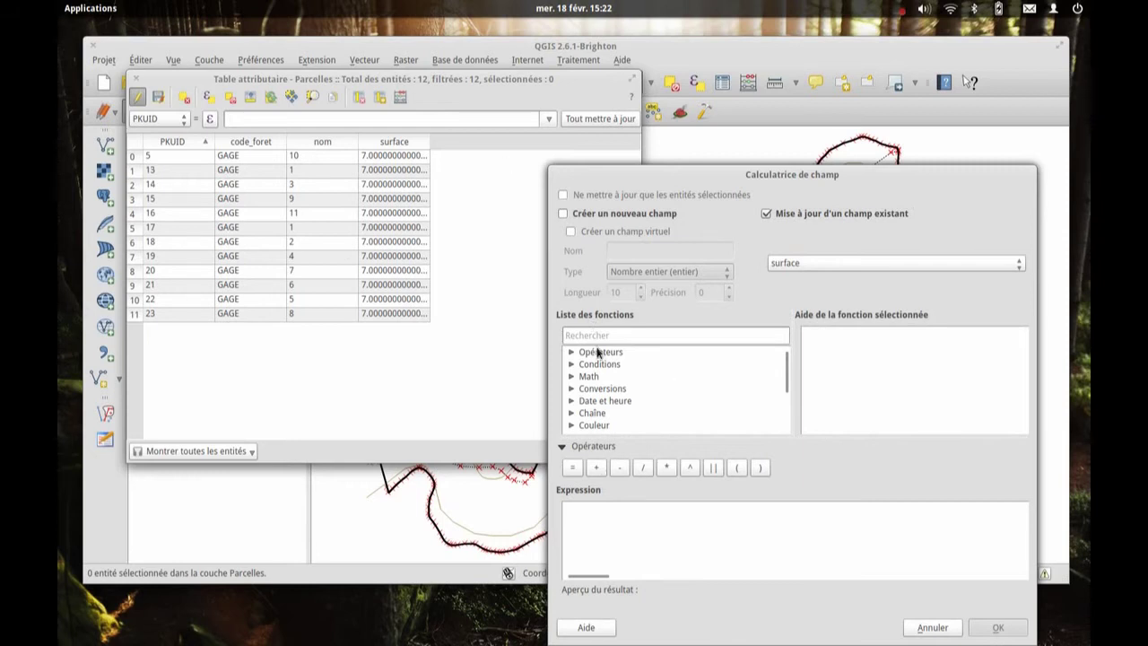
pyautogui.scroll(-3, 592, 377)
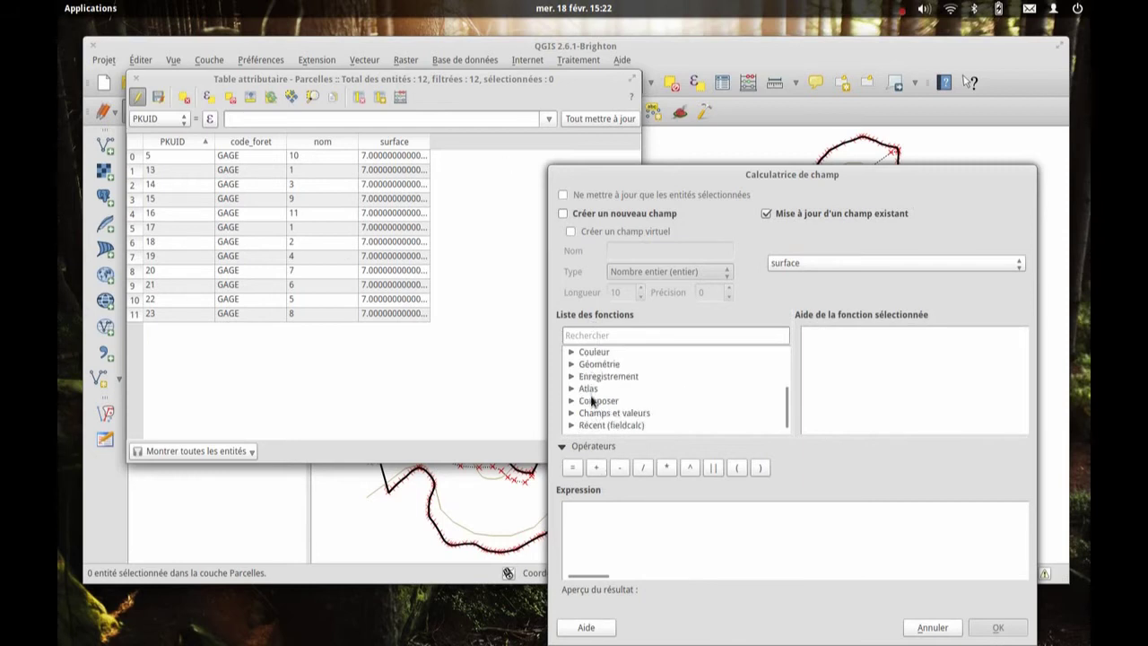
pyautogui.click(572, 364)
pyautogui.scroll(2, 601, 388)
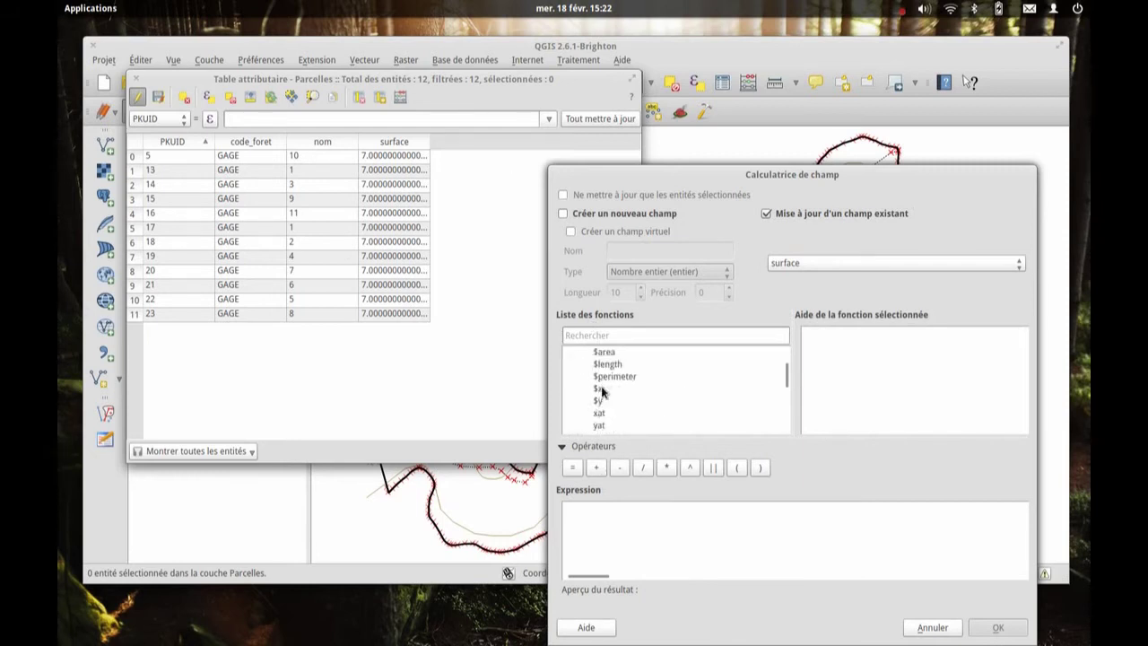
pyautogui.scroll(-1, 601, 388)
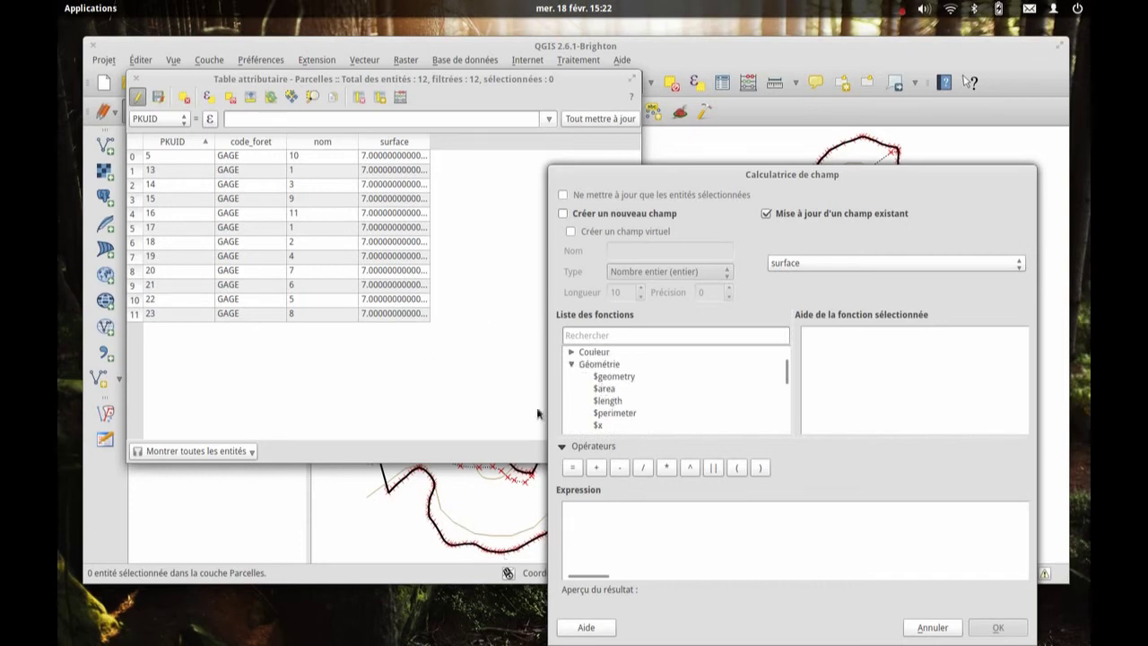
pyautogui.scroll(-1, 606, 386)
pyautogui.scroll(1, 610, 402)
# Step: Calculate the surface field with the expression $area/10000, and end the editing session on the attribute table
pyautogui.click(660, 563)
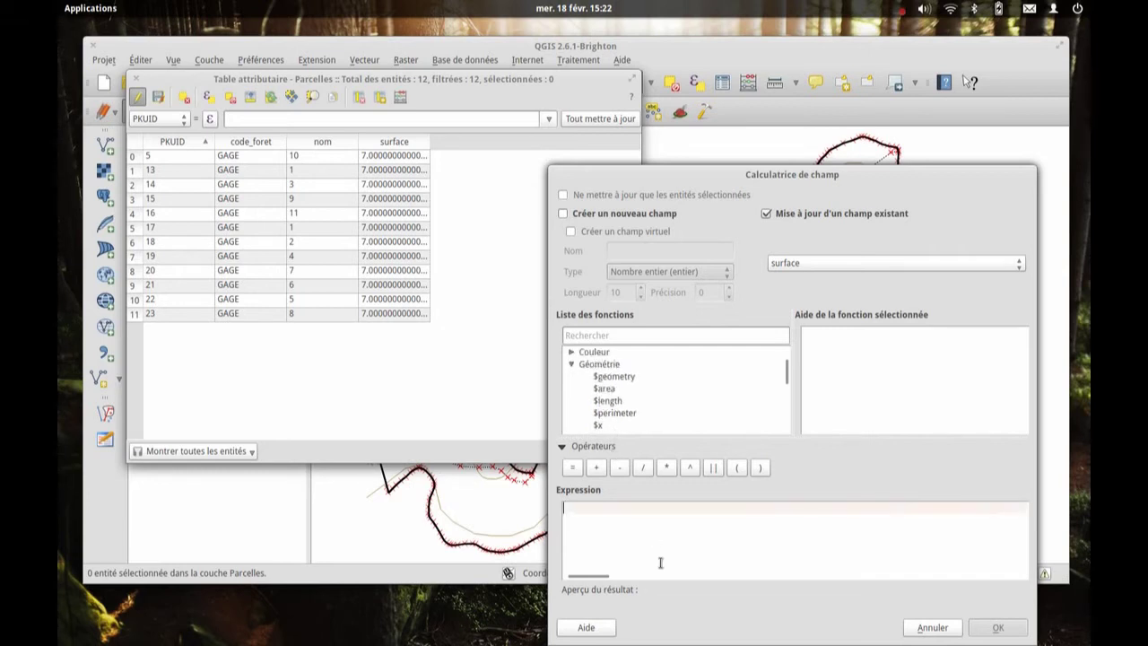
pyautogui.write('$ar')
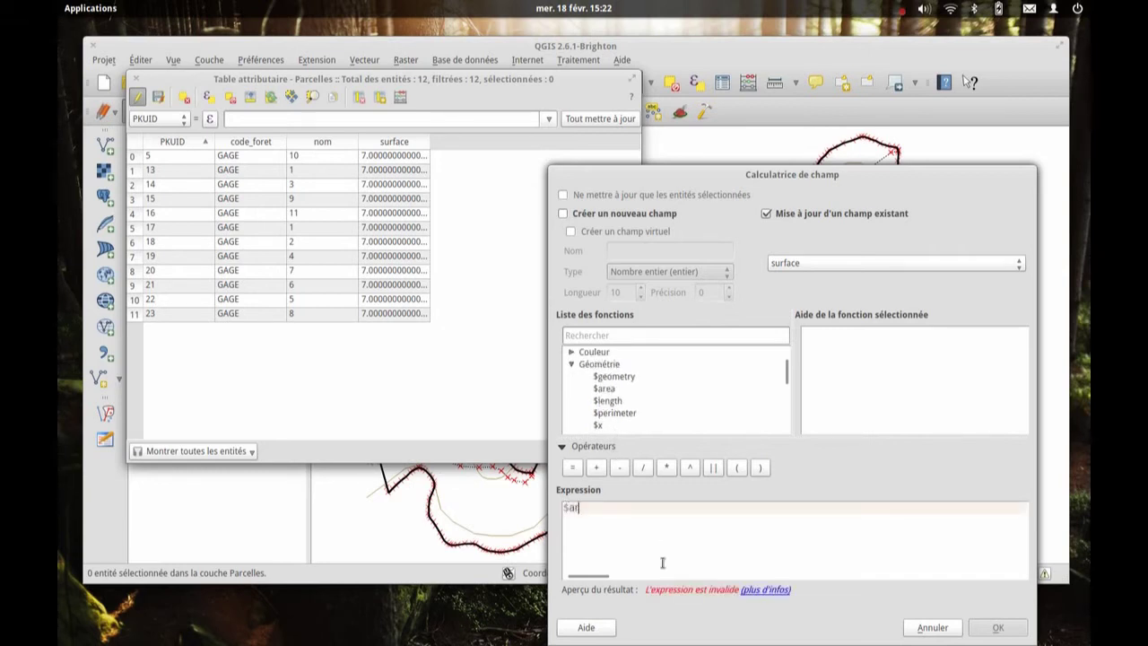
pyautogui.write('ea/10000')
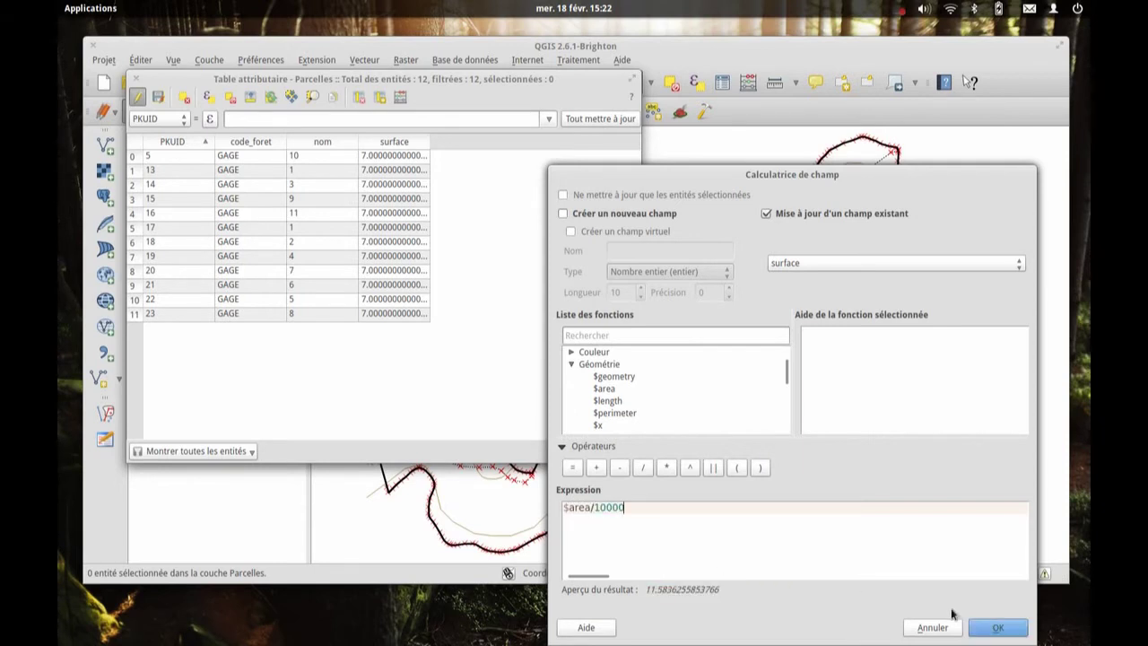
pyautogui.click(998, 627)
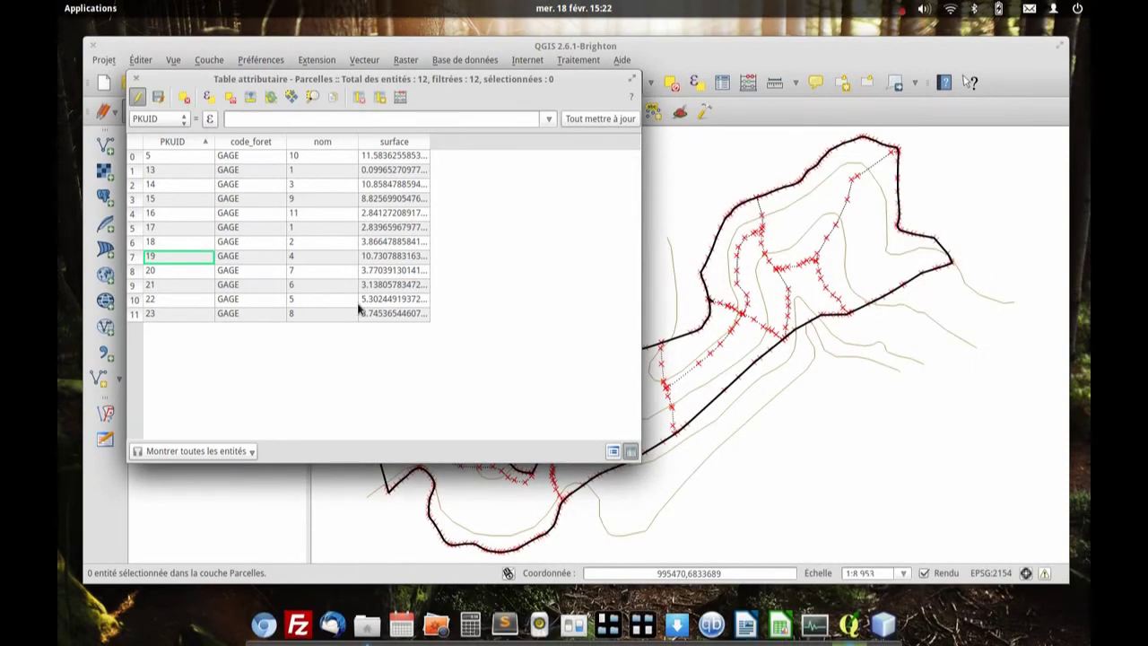
pyautogui.click(139, 98)
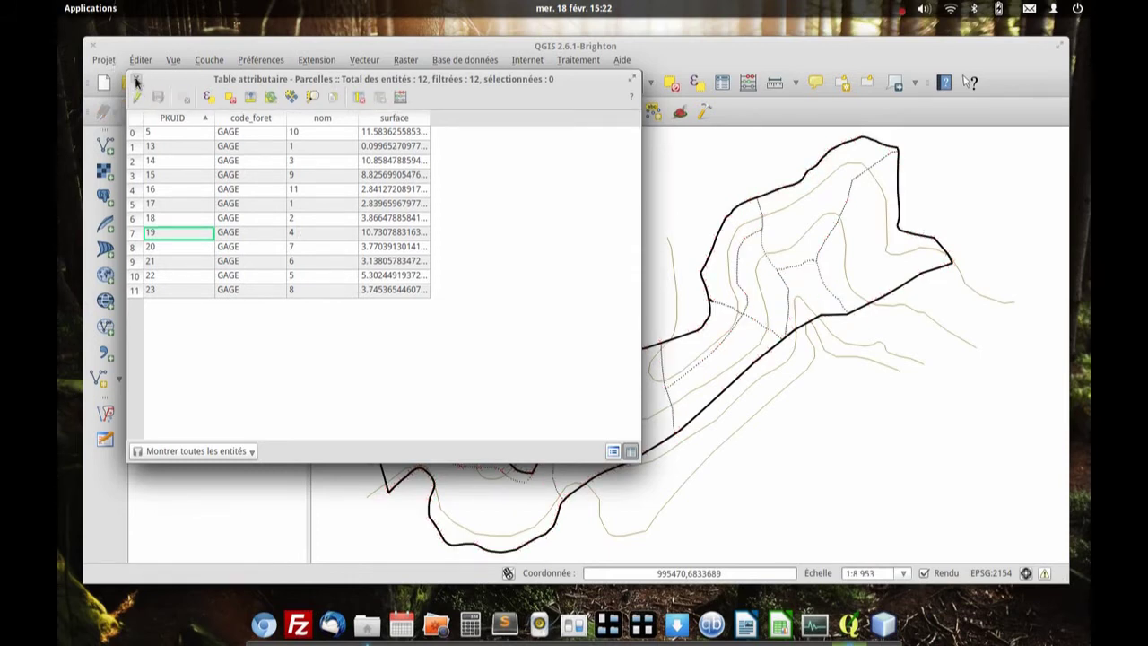
pyautogui.click(135, 79)
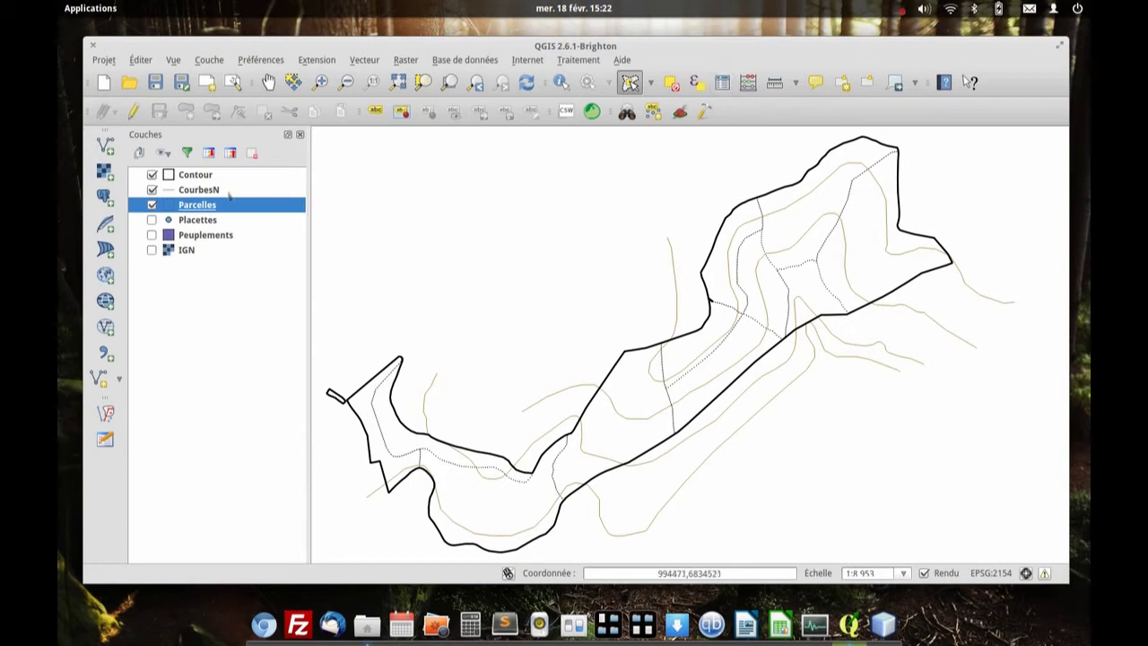
# Step: Enable labels in the Parcelles layer properties, using the nom field as label text
pyautogui.doubleClick(201, 209)
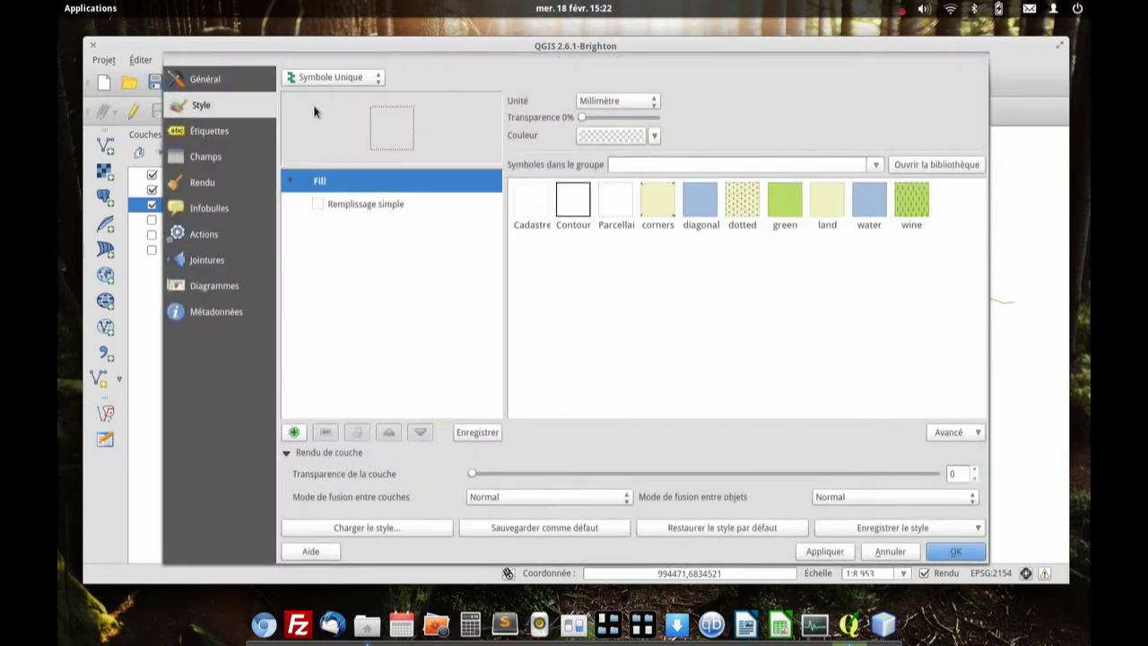
pyautogui.click(203, 133)
pyautogui.click(328, 75)
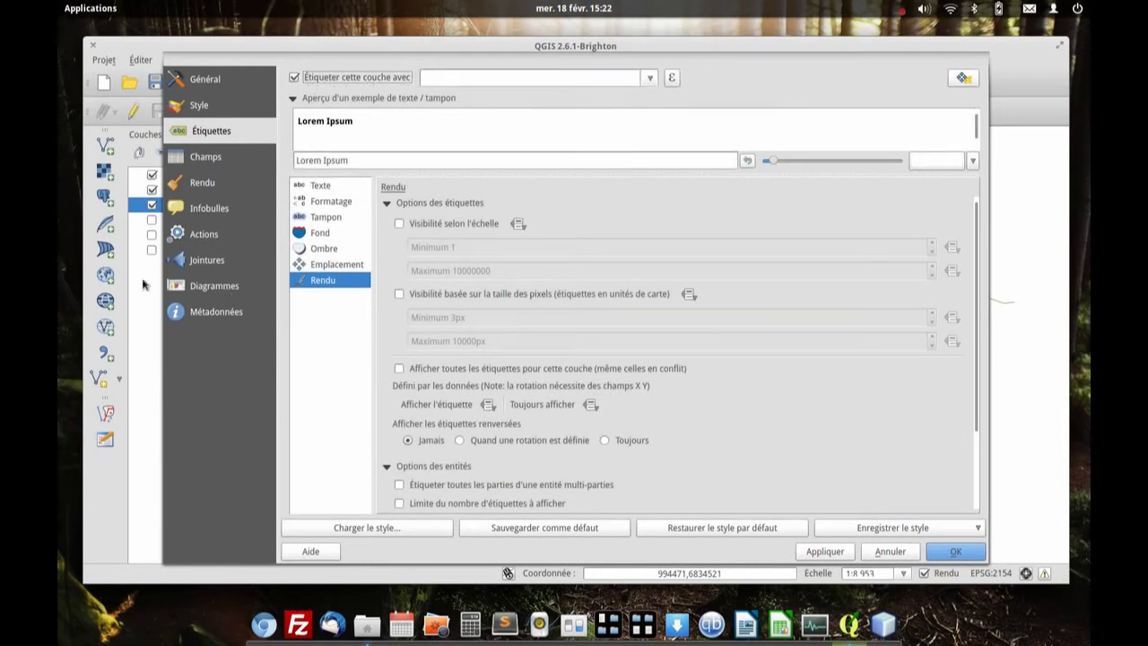
pyautogui.click(612, 79)
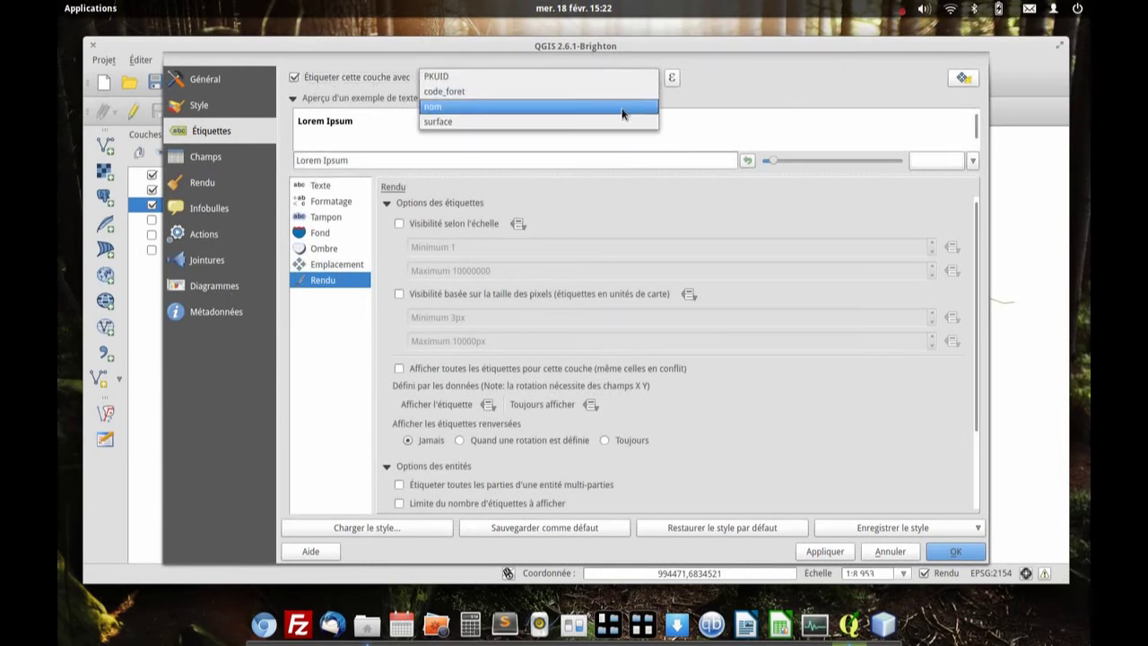
pyautogui.click(623, 114)
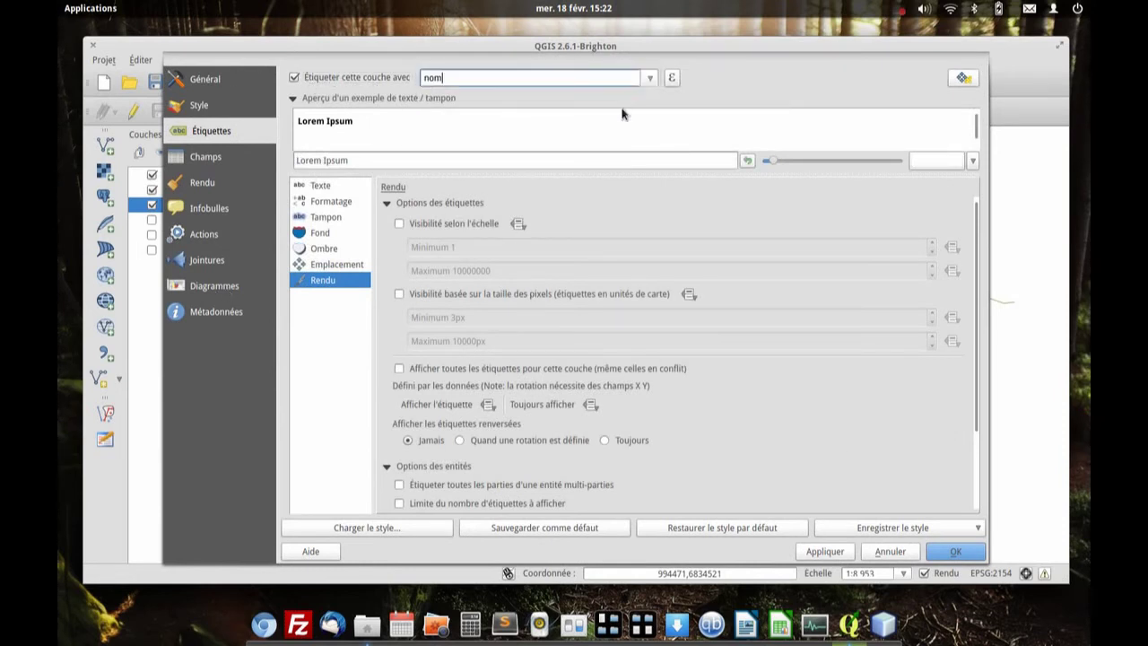
# Step: Add a buffer around the parcel label text and apply the layer properties
pyautogui.click(328, 200)
pyautogui.click(320, 186)
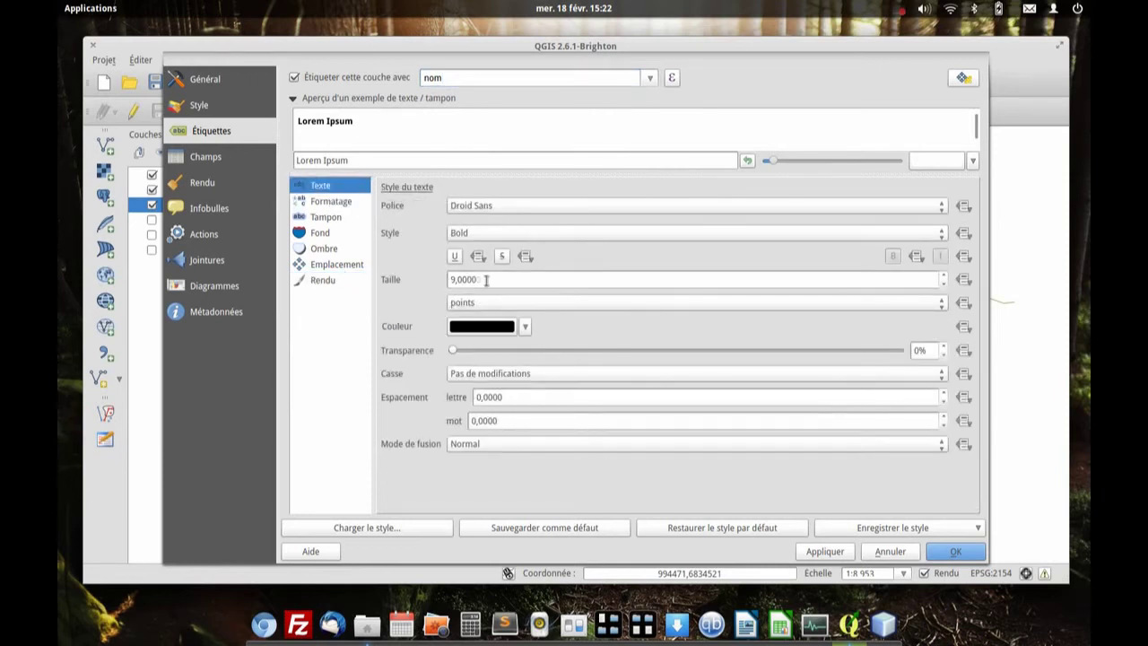
pyautogui.click(326, 217)
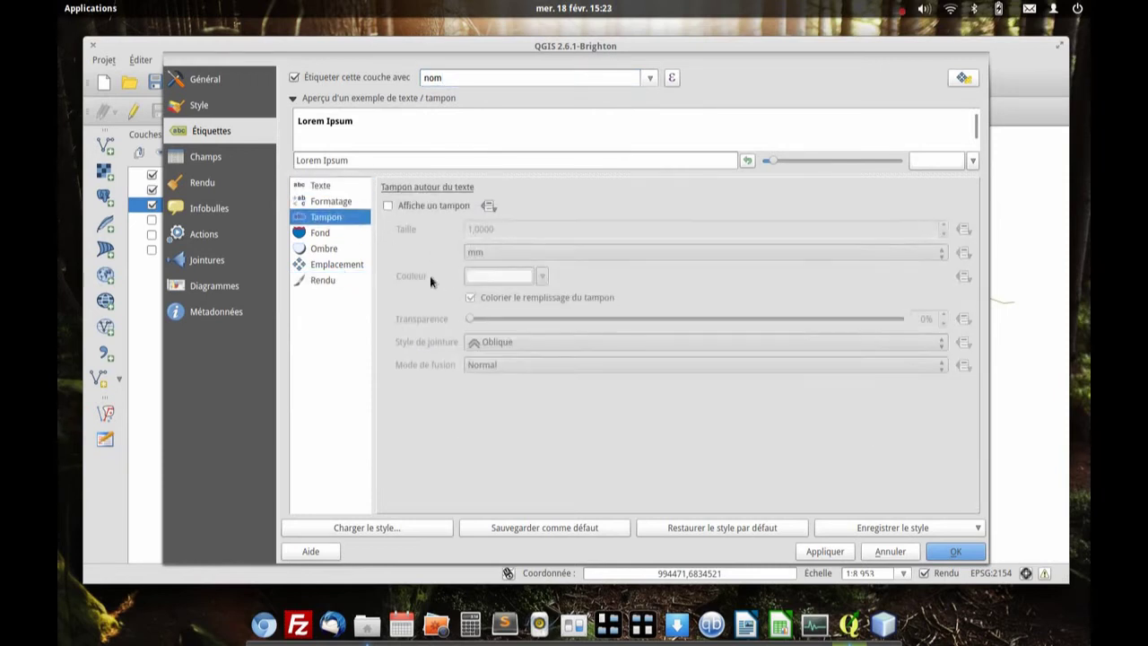
pyautogui.click(419, 208)
pyautogui.click(941, 548)
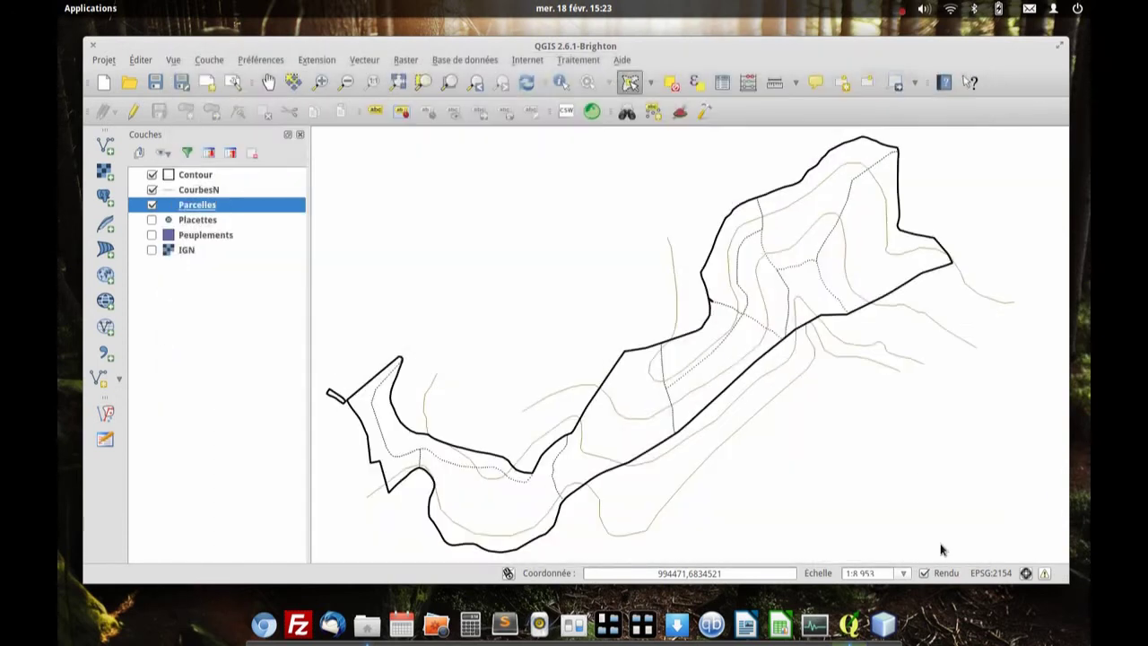
# Step: Examine the parcel labels over the IGN base map and at several map scales without it
pyautogui.click(151, 251)
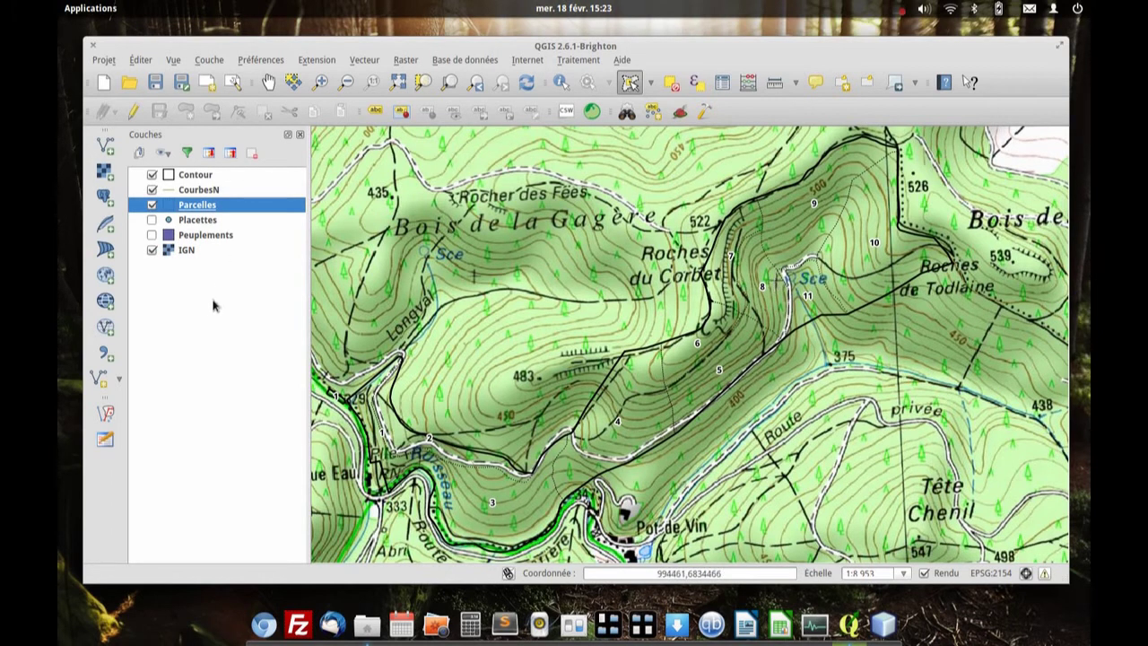
pyautogui.click(151, 250)
pyautogui.scroll(-1, 674, 358)
pyautogui.scroll(-4, 675, 359)
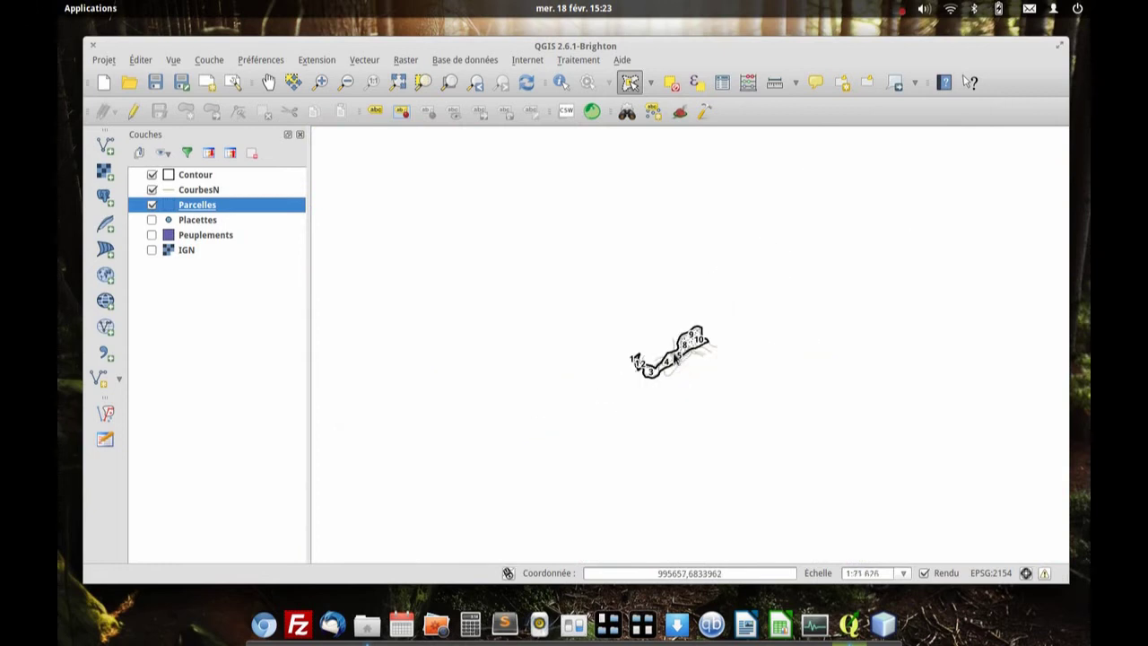
pyautogui.scroll(6, 675, 363)
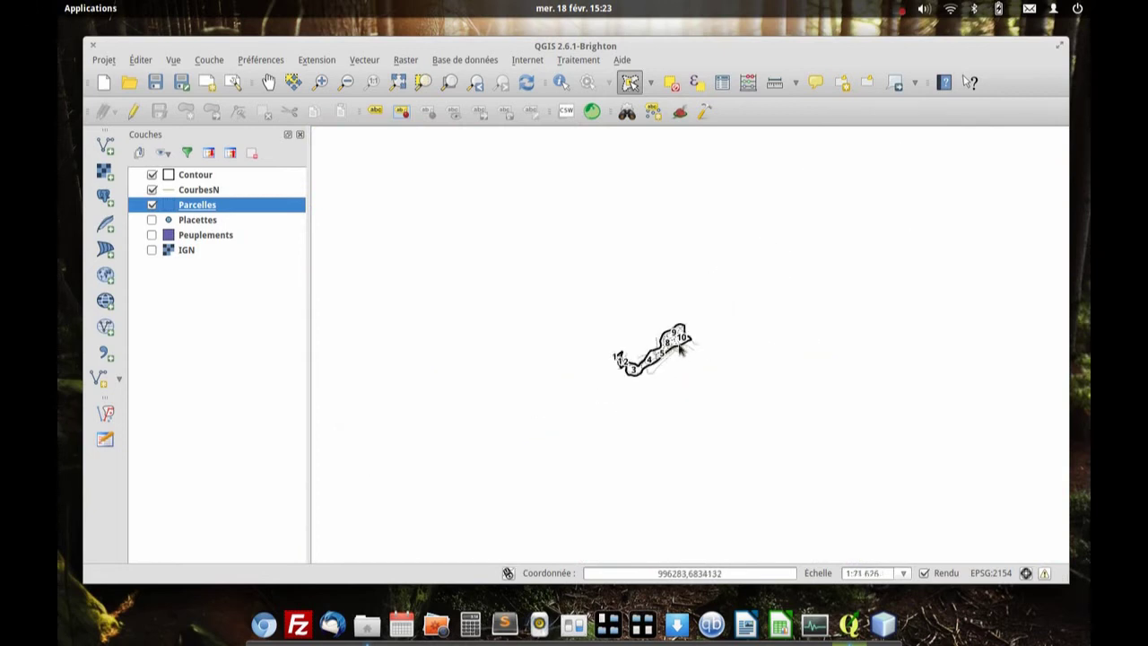
pyautogui.scroll(2, 661, 346)
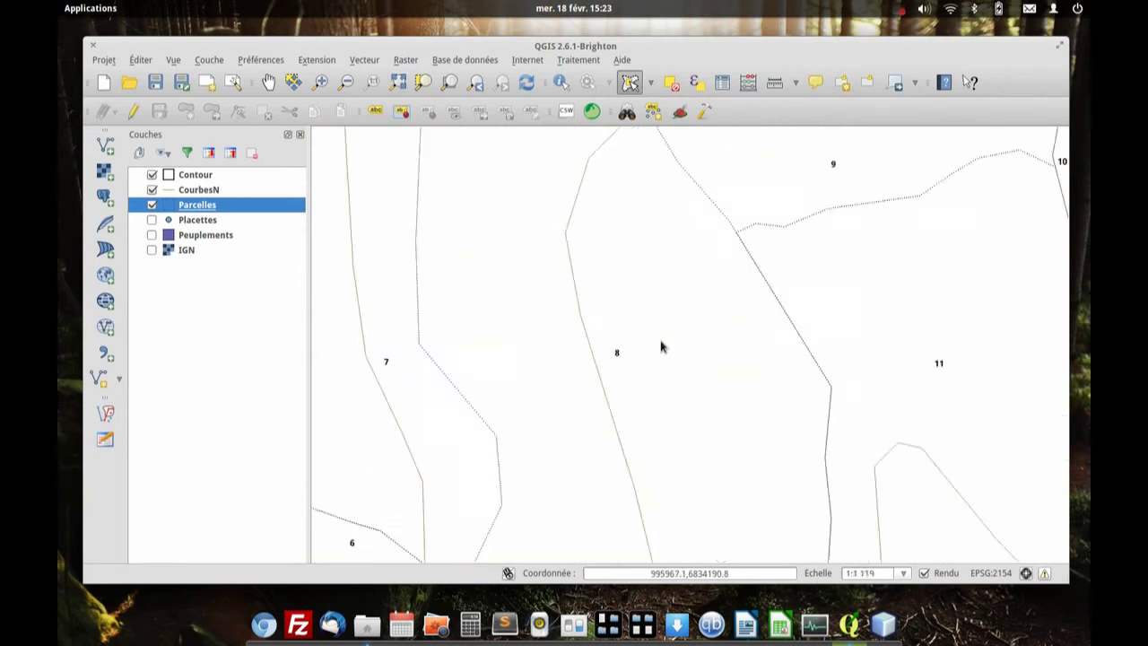
pyautogui.scroll(-3, 620, 341)
pyautogui.scroll(-2, 620, 341)
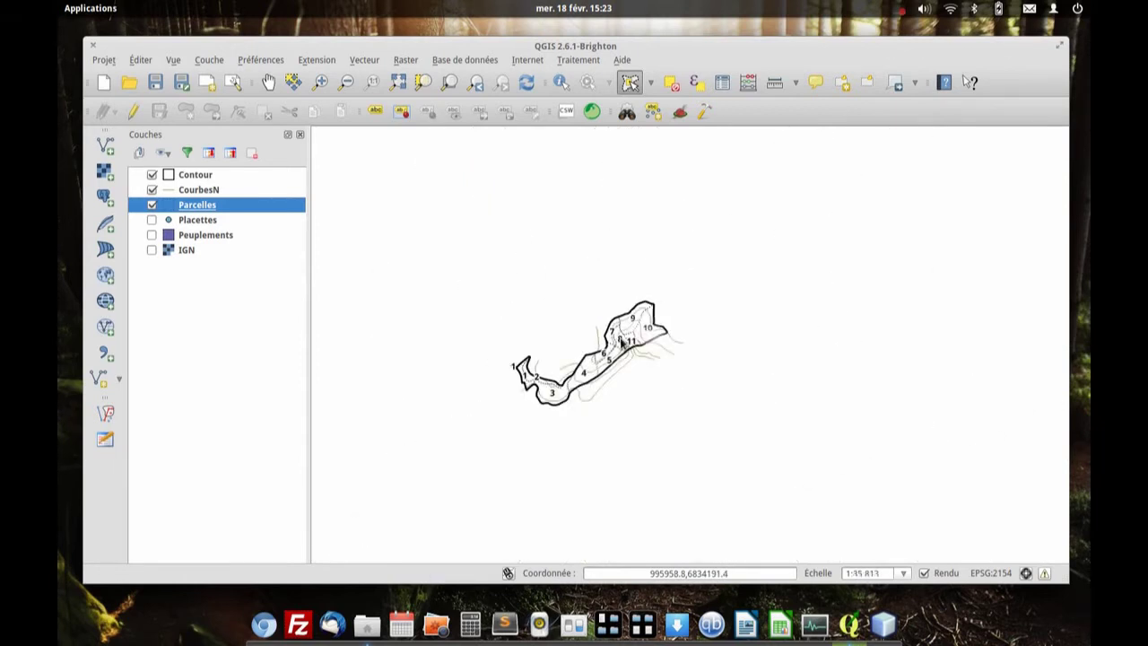
# Step: Set the Parcelles label size unit to map units, apply it, and compare the labels at several map scales
pyautogui.doubleClick(198, 208)
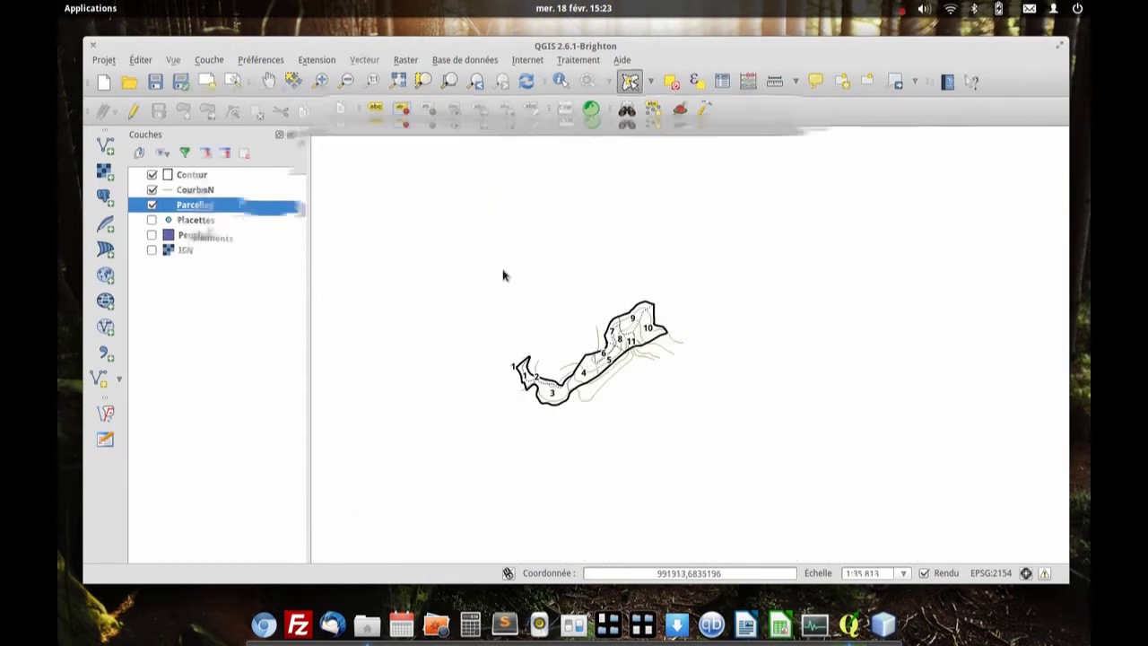
pyautogui.click(337, 186)
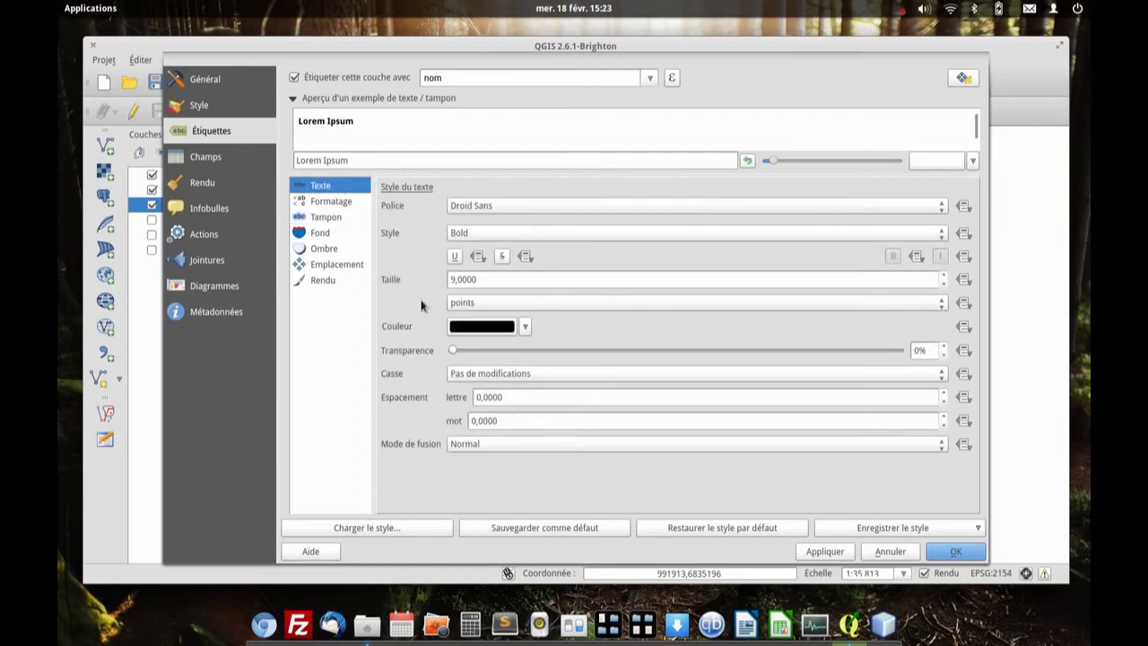
pyautogui.click(464, 303)
pyautogui.click(480, 317)
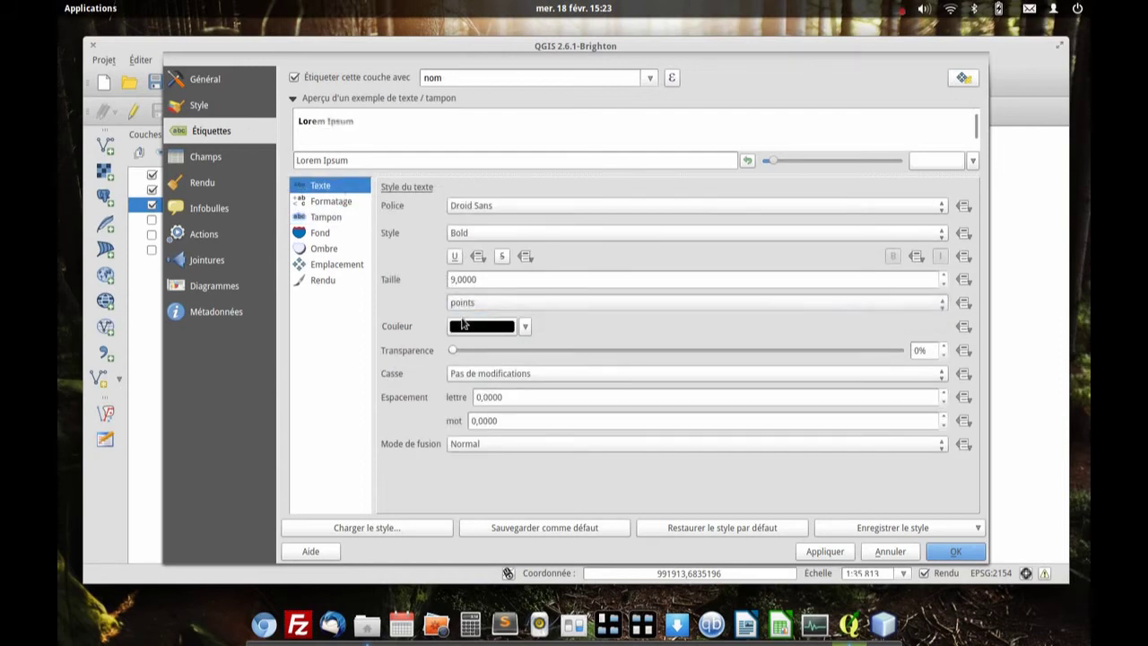
pyautogui.click(950, 552)
pyautogui.scroll(9, 599, 331)
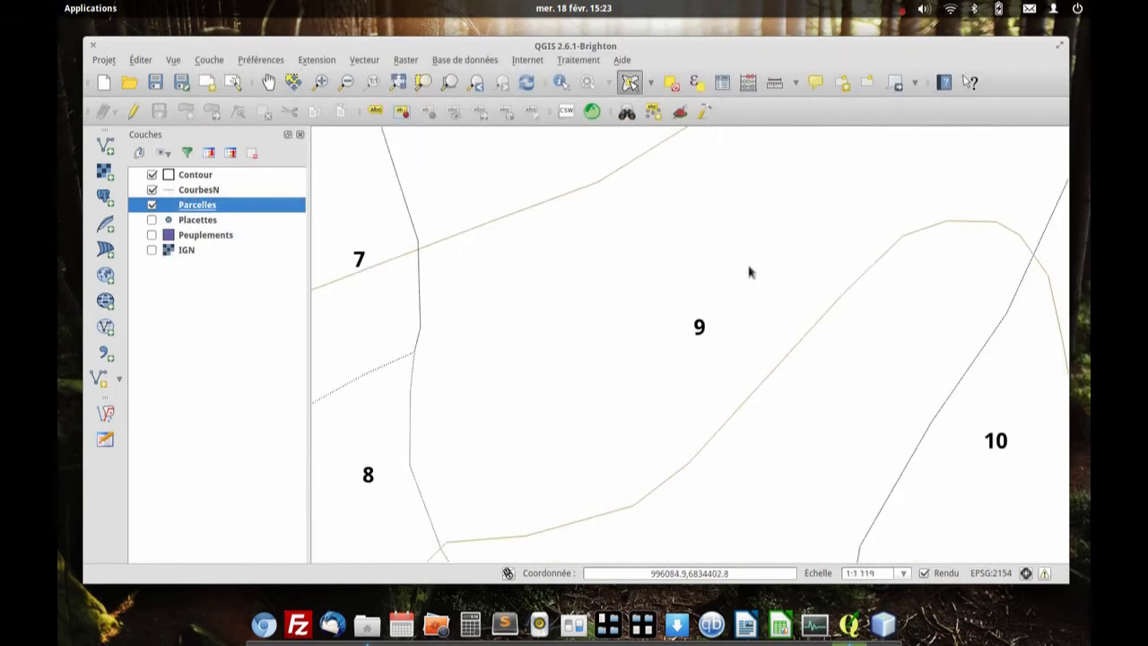
pyautogui.scroll(-7, 714, 339)
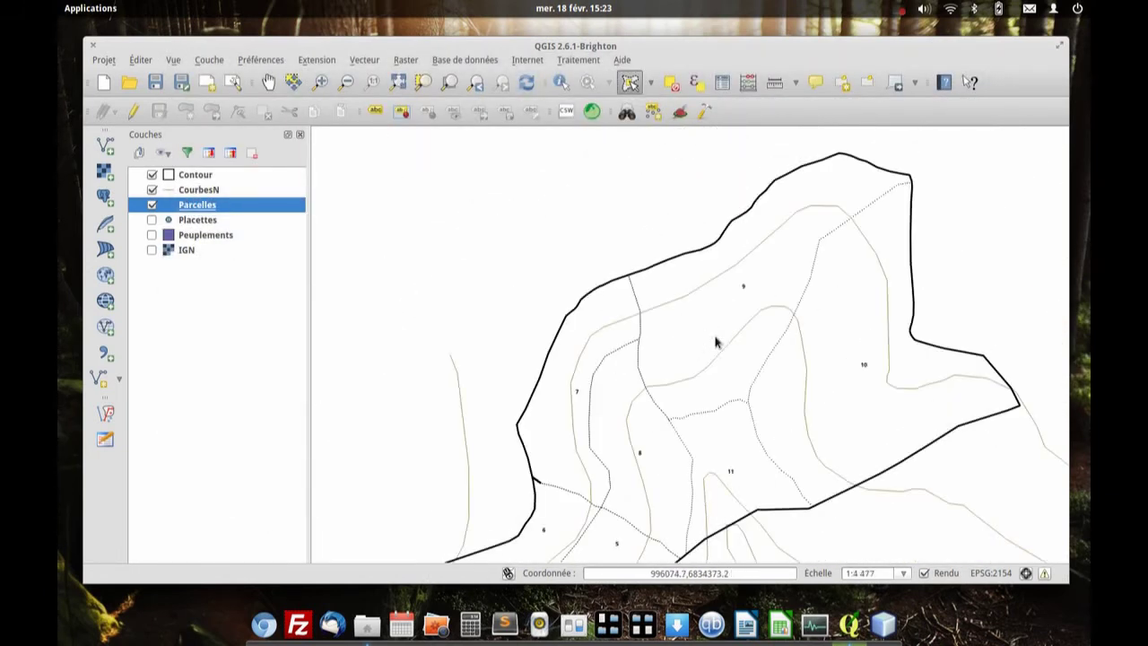
pyautogui.scroll(-1, 706, 357)
# Step: Set the Parcelles label size unit back to points and apply the layer properties
pyautogui.doubleClick(197, 205)
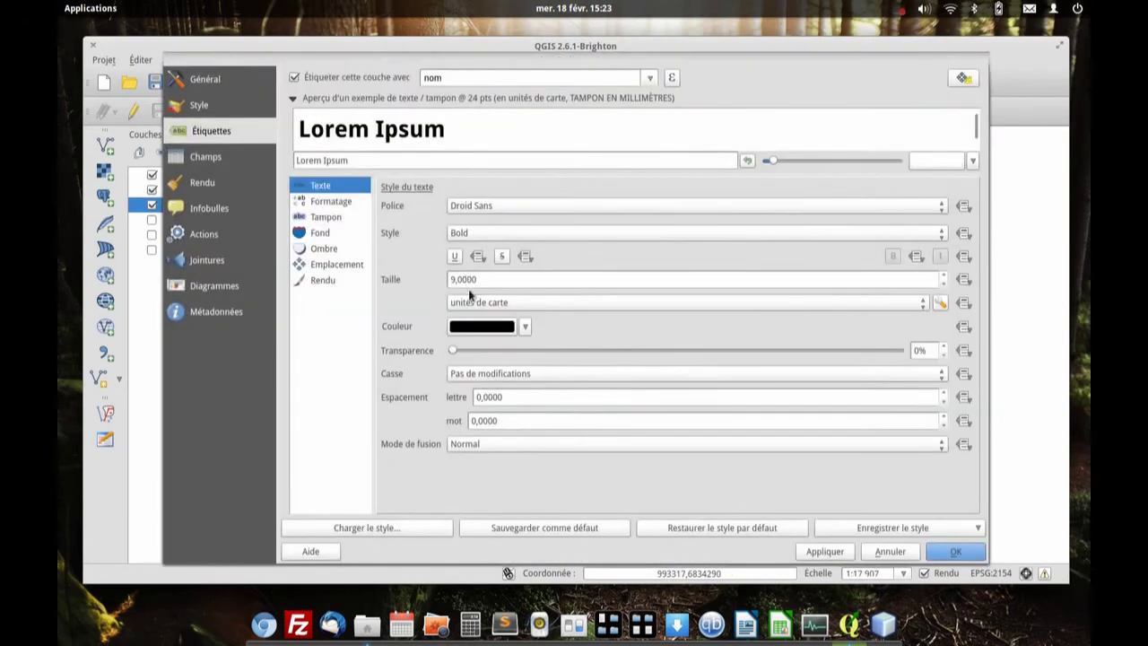
pyautogui.click(469, 302)
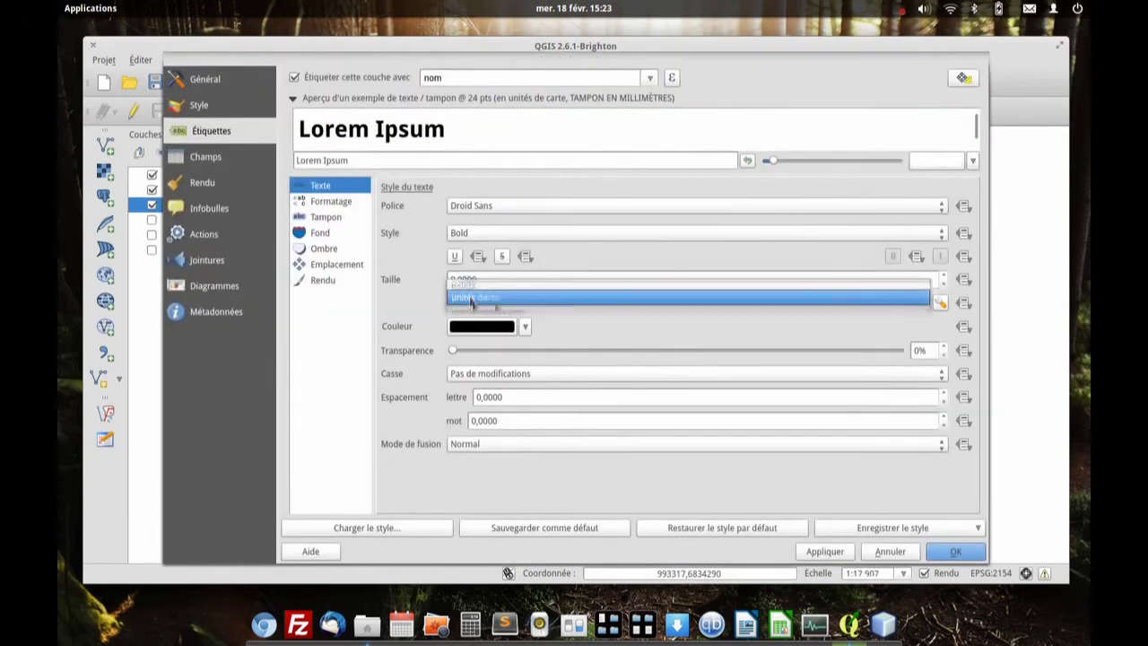
pyautogui.click(471, 289)
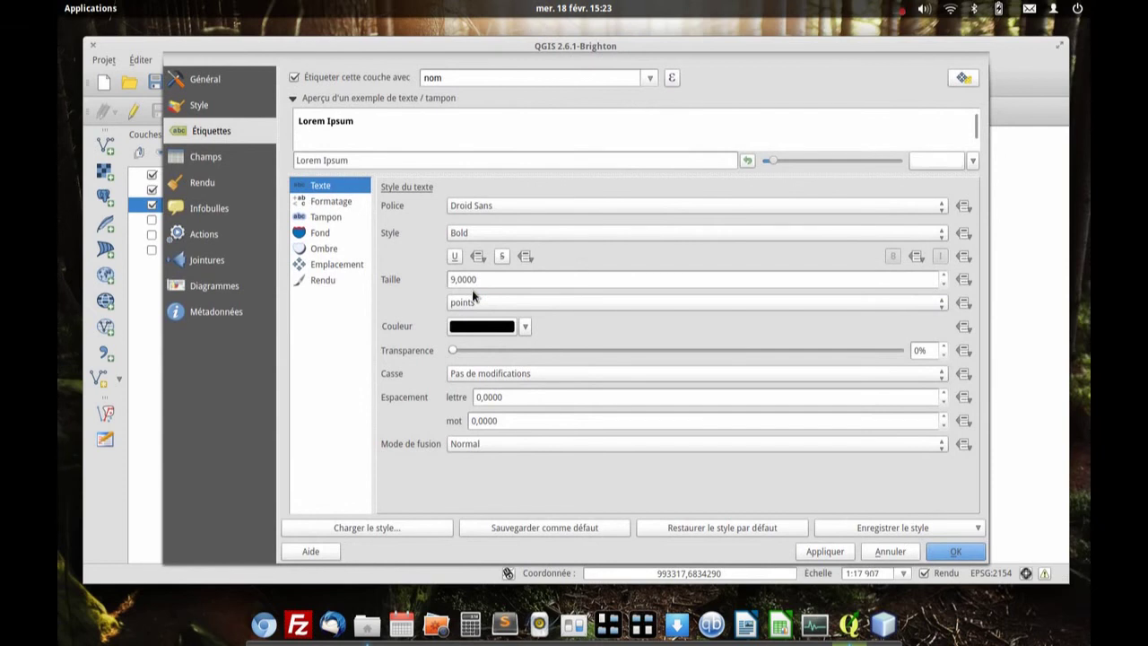
pyautogui.click(931, 551)
# Step: Enable scale-based visibility for the Parcelles labels with a maximum of 10000 and apply the layer properties
pyautogui.click(305, 280)
pyautogui.click(414, 228)
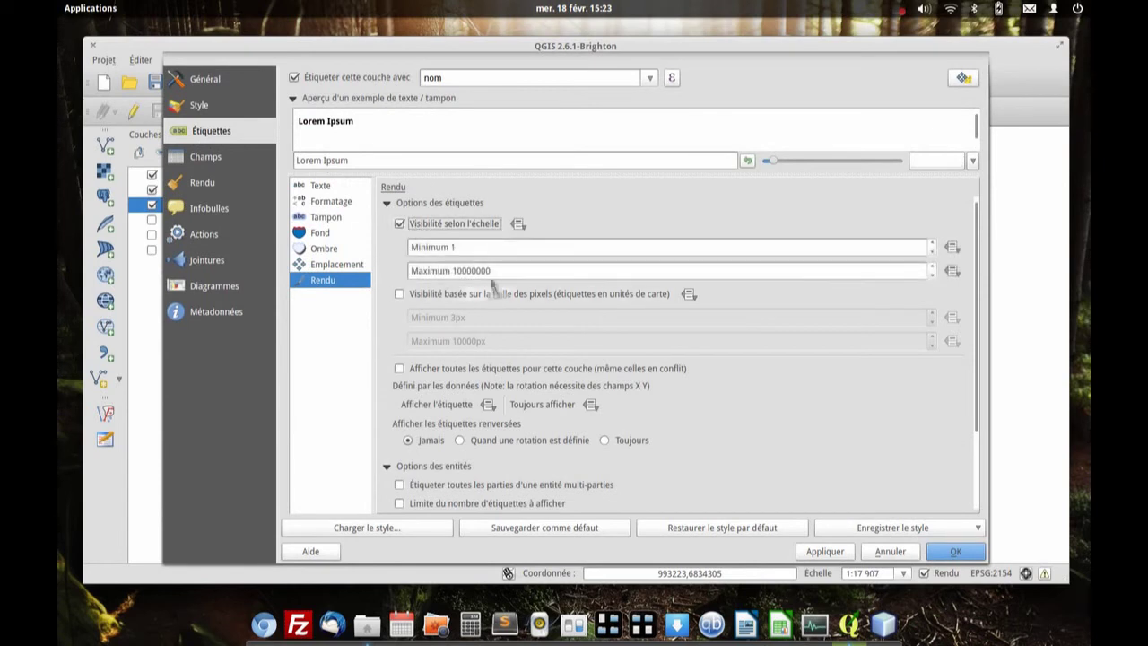
pyautogui.moveTo(471, 270); pyautogui.dragTo(578, 270)
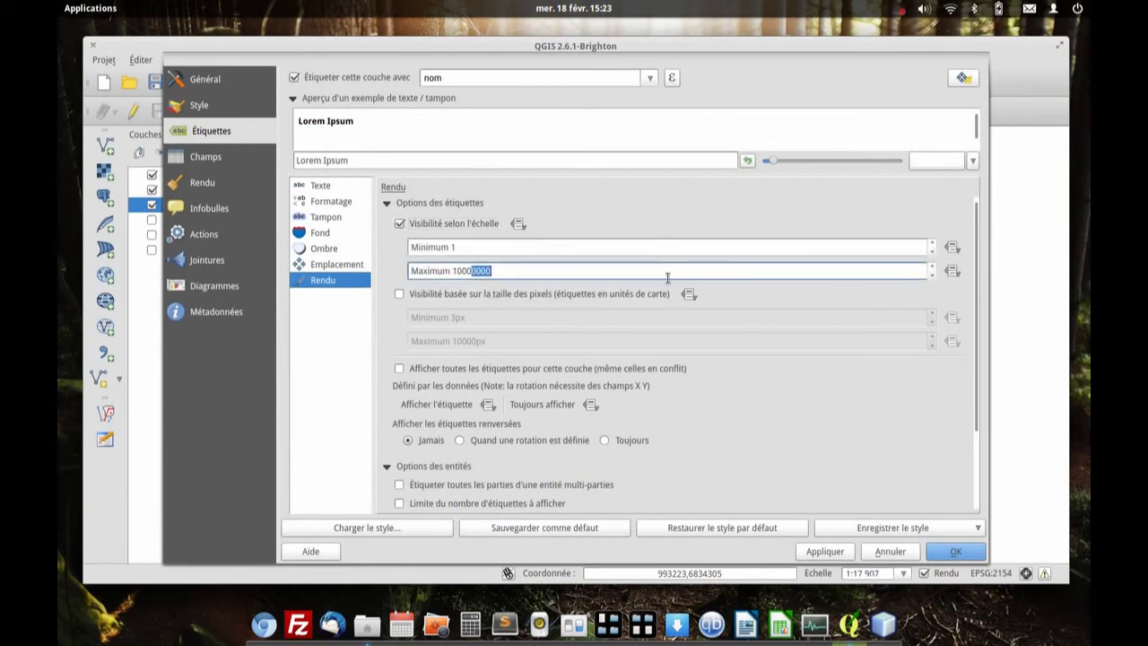
pyautogui.write('0')
pyautogui.press('Return')
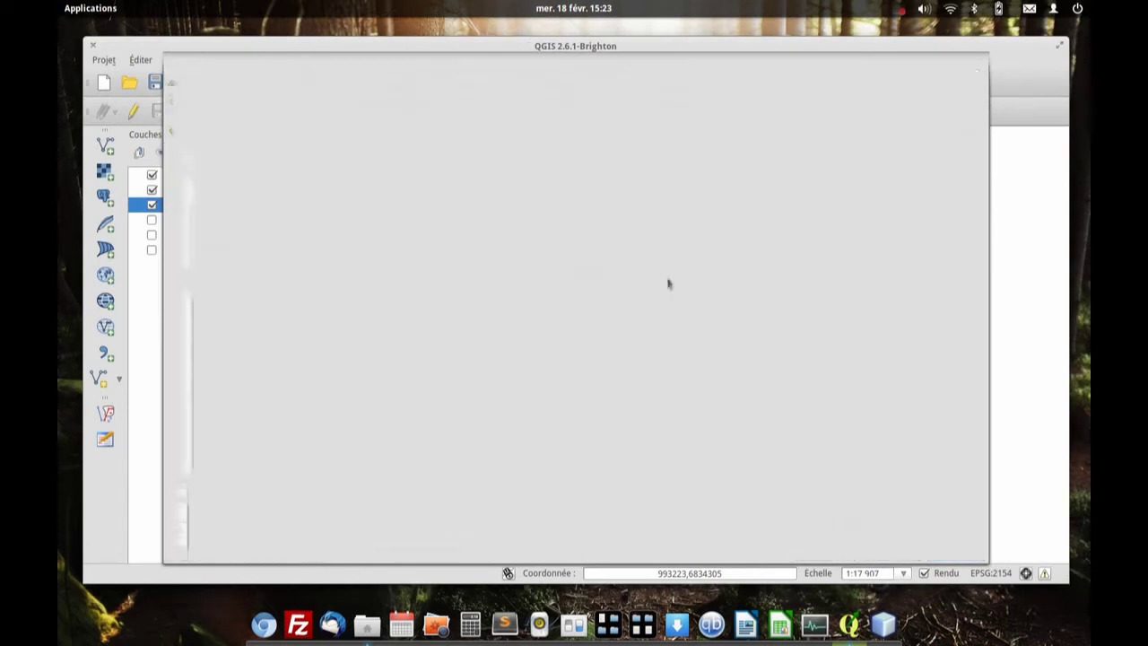
# Step: Check the parcel labels' visibility at map scales 1:5 000, 1:9000, 1:10 000 and others, ending at the full map extent
pyautogui.click(913, 575)
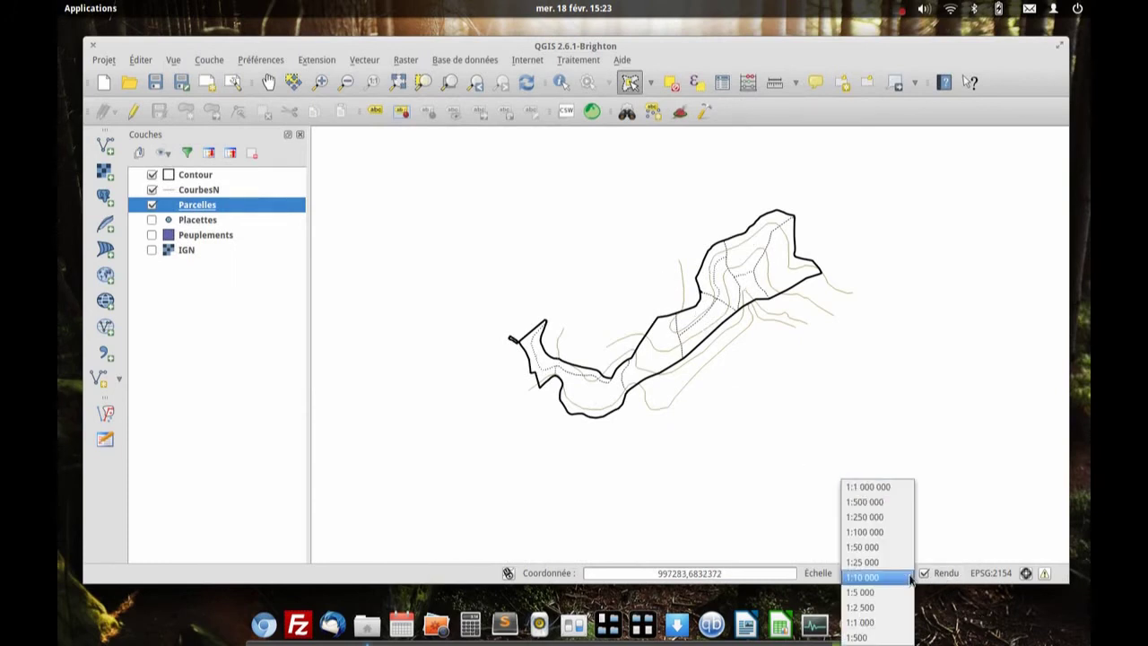
pyautogui.click(905, 594)
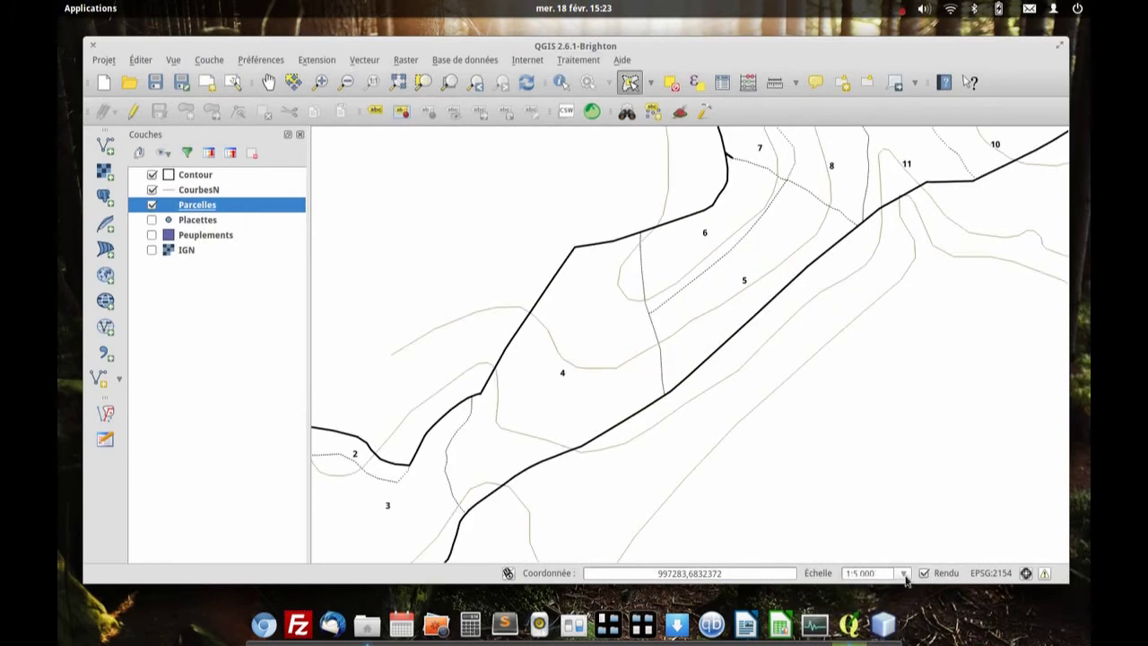
pyautogui.tripleClick(857, 572)
pyautogui.write('1:9000')
pyautogui.press('Return')
pyautogui.click(904, 573)
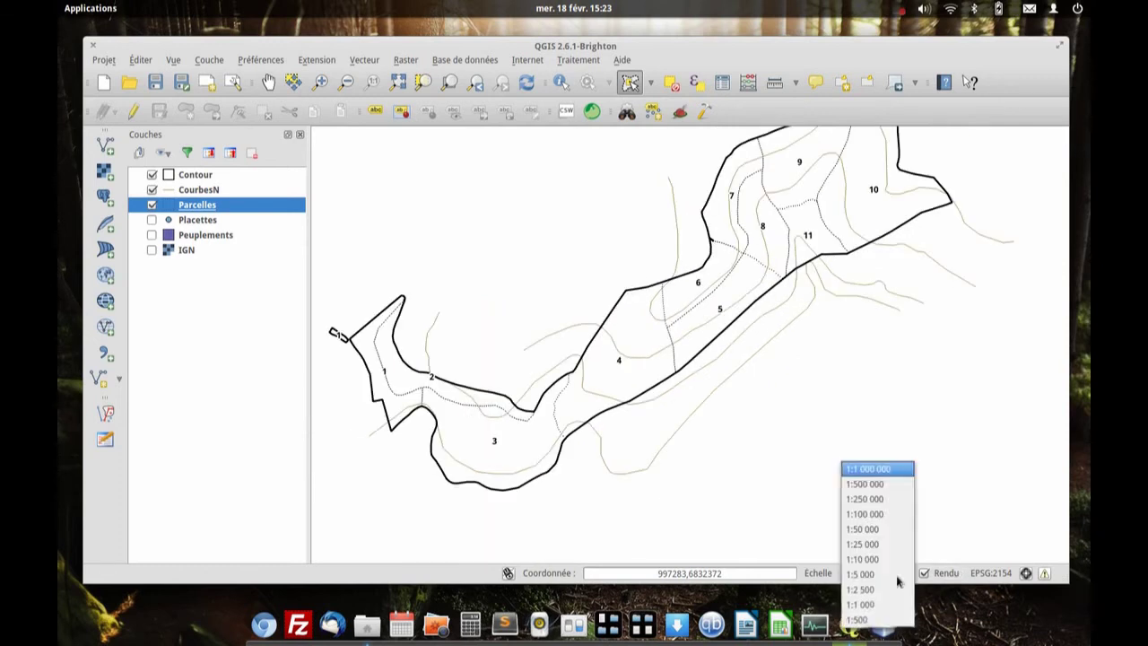
pyautogui.click(902, 568)
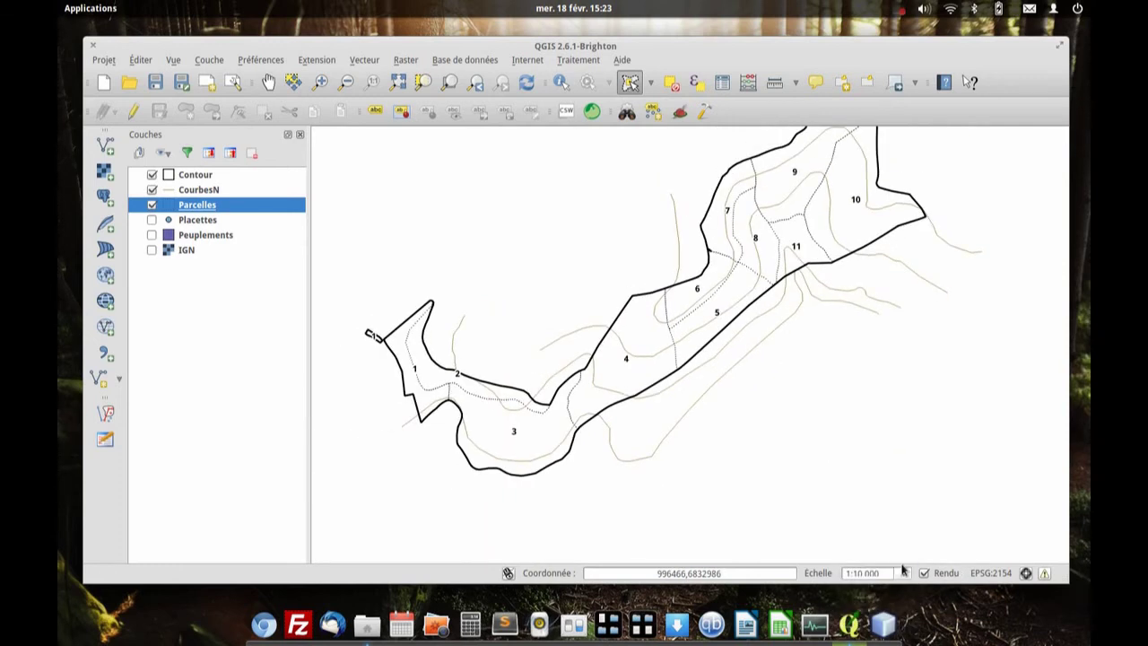
pyautogui.click(862, 573)
pyautogui.press('Return')
pyautogui.scroll(1, 818, 269)
pyautogui.scroll(-3, 776, 266)
pyautogui.scroll(4, 777, 266)
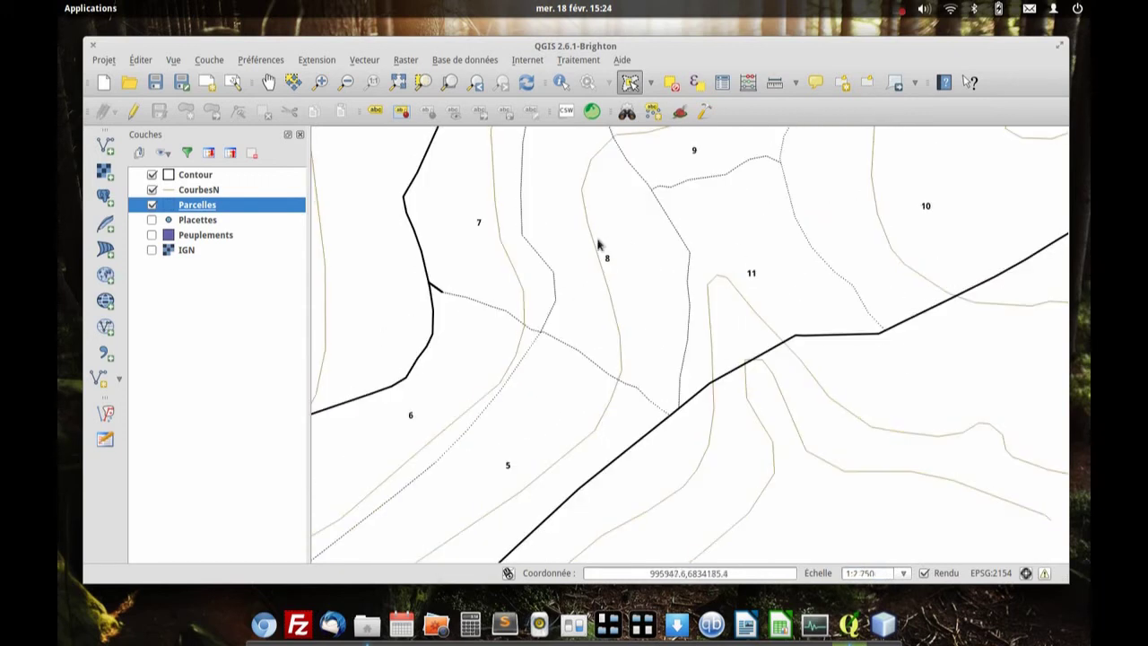
pyautogui.click(398, 81)
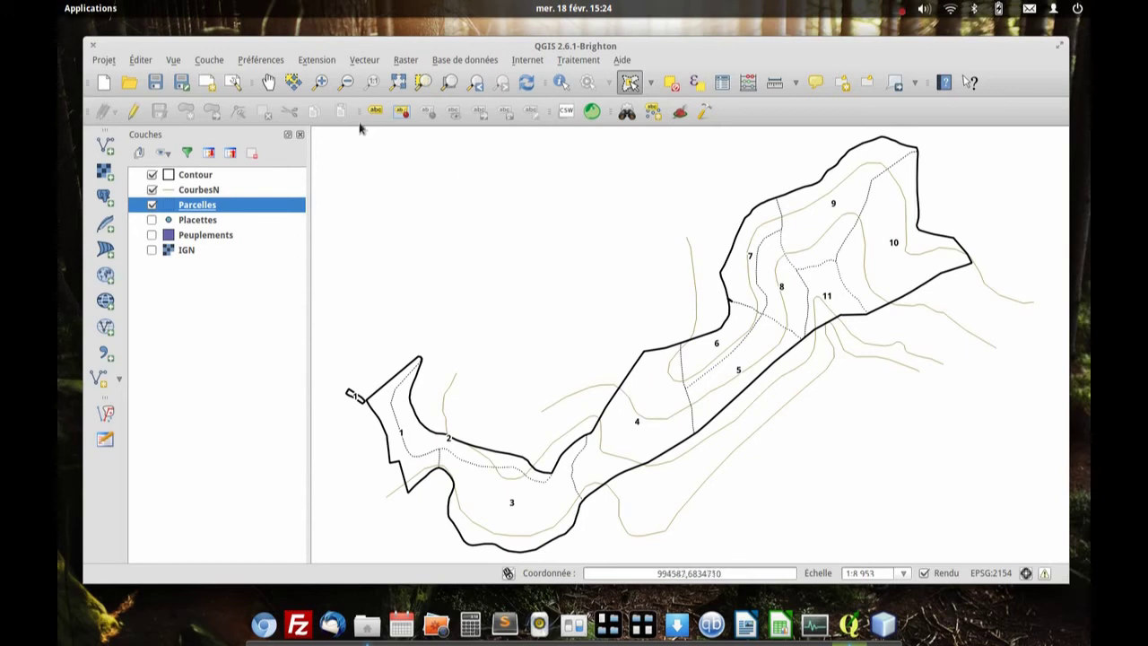
# Step: Save the Parcelles fields in the table manager, keeping the old layer style, and check the resulting attribute table
pyautogui.click(316, 60)
pyautogui.press('Escape')
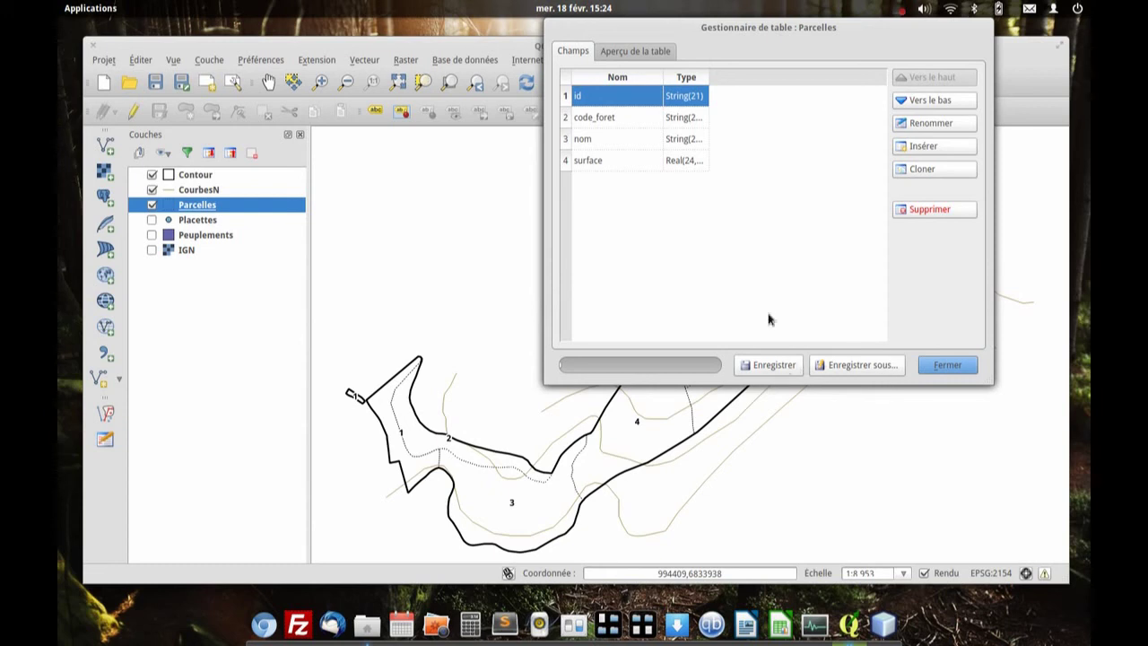
pyautogui.click(766, 364)
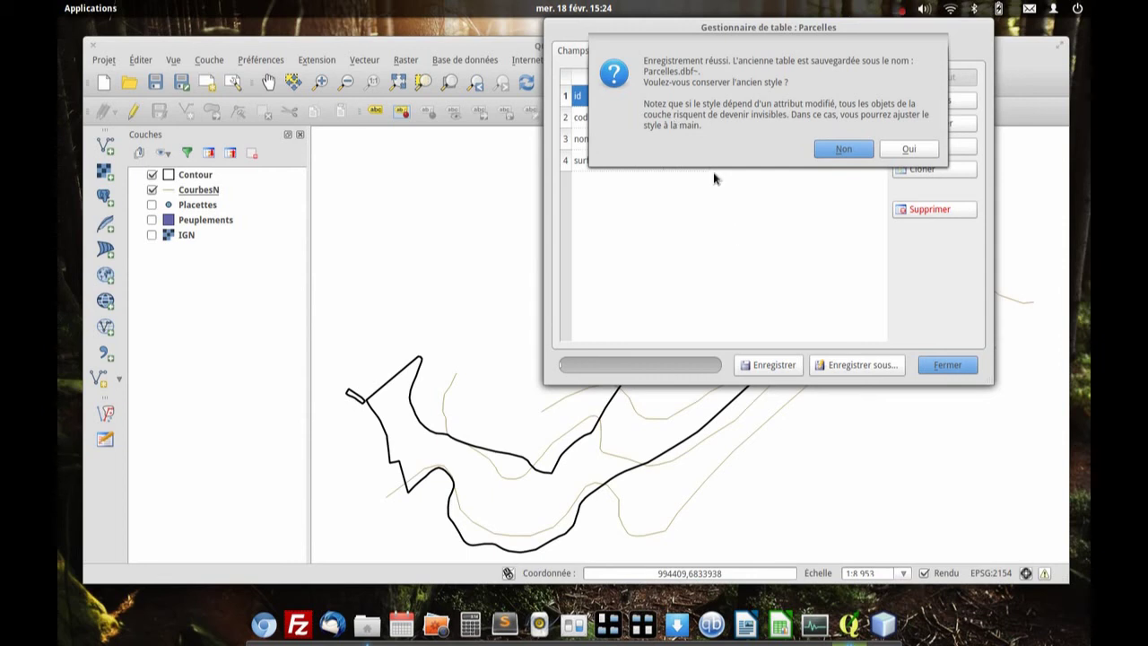
pyautogui.click(916, 157)
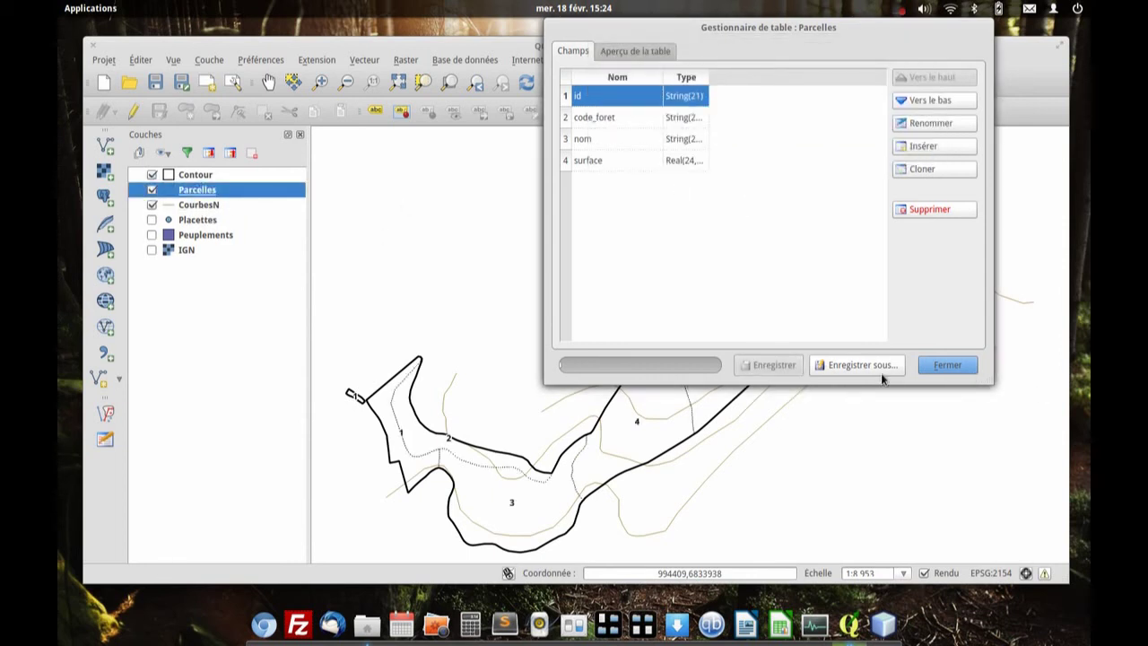
pyautogui.click(940, 367)
pyautogui.click(722, 82)
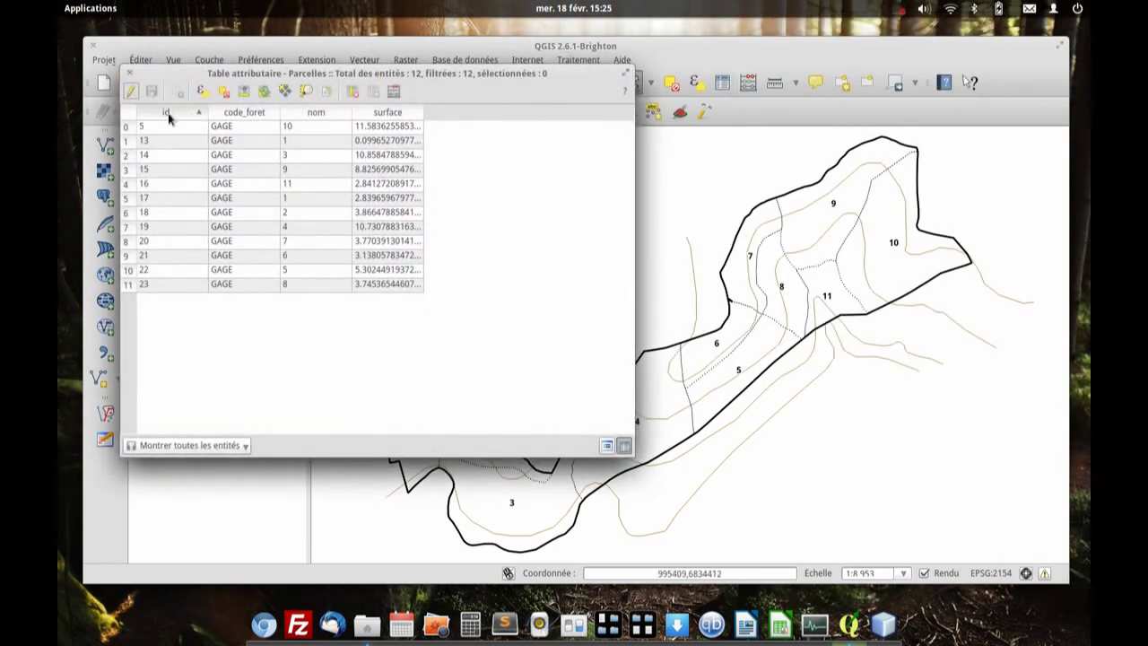
pyautogui.click(130, 73)
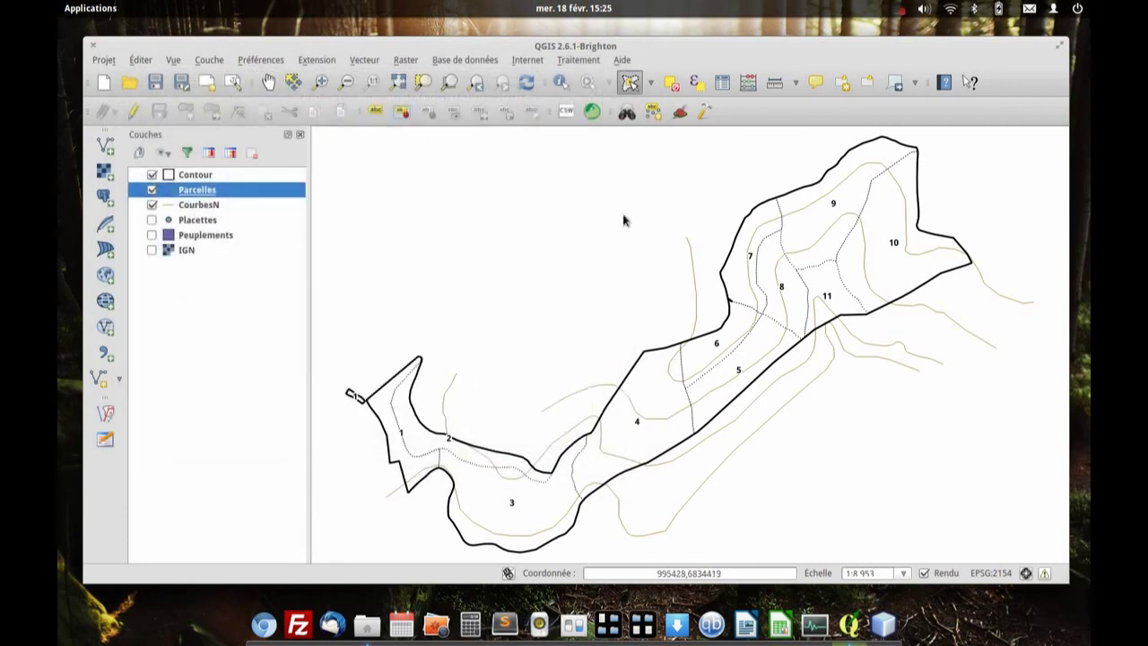